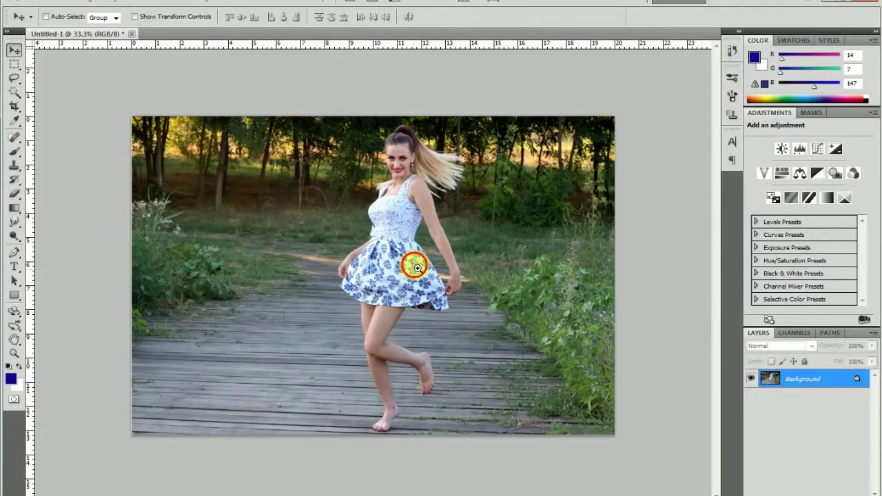
- Zoom in on the girl's skirt, then back out to the whole photo
click(417, 268)
click(439, 274)
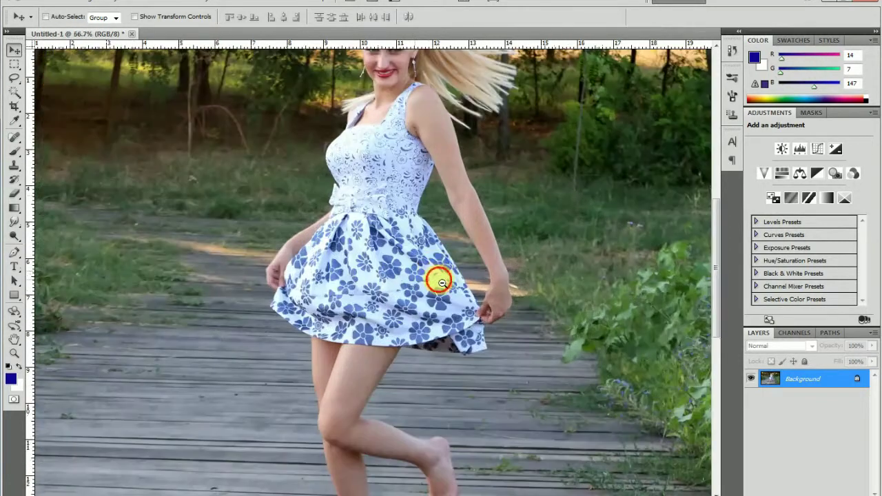
alt+click(441, 283)
alt+click(441, 282)
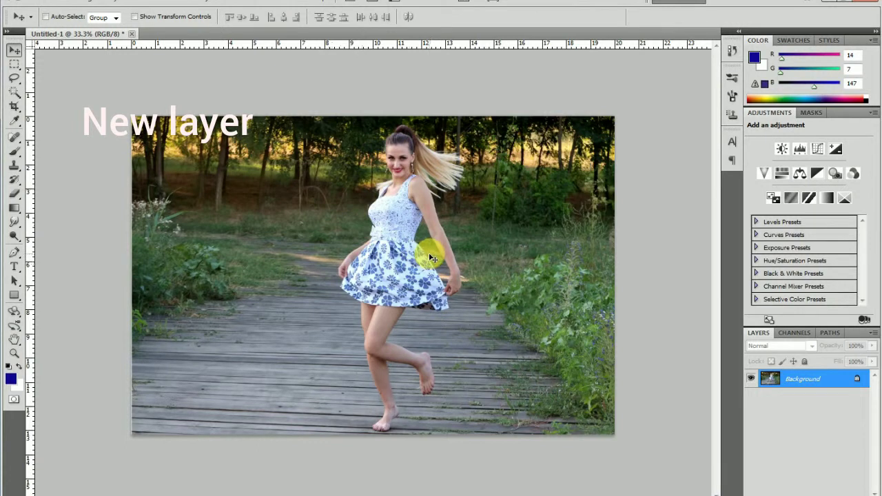
- Create a new empty Layer 1 with Ctrl+Shift+N, then zoom in on the girl
key(ctrl+shift+n)
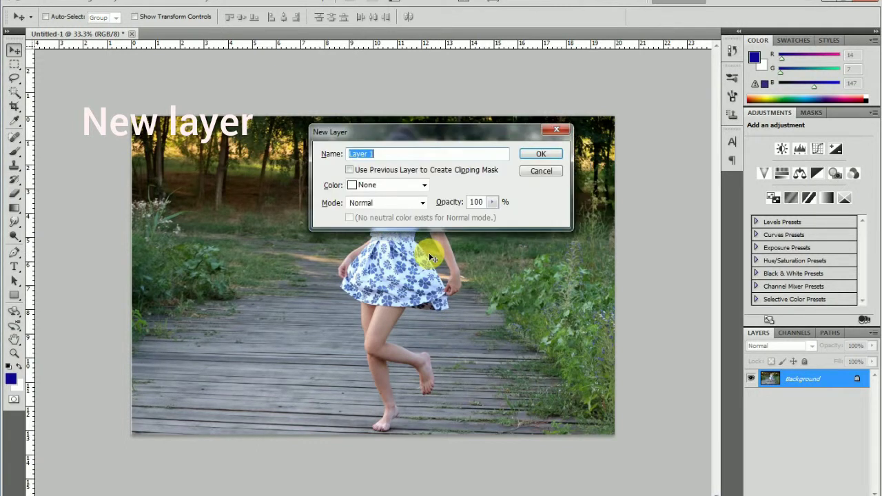
key(Return)
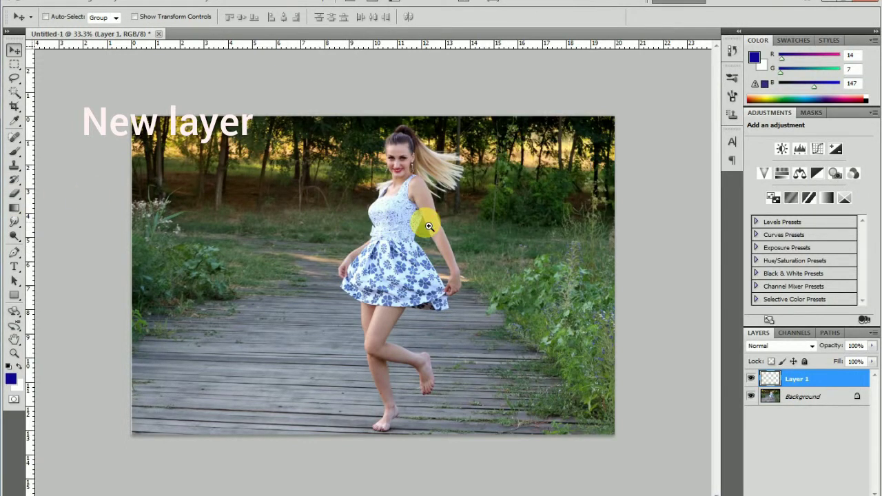
click(428, 226)
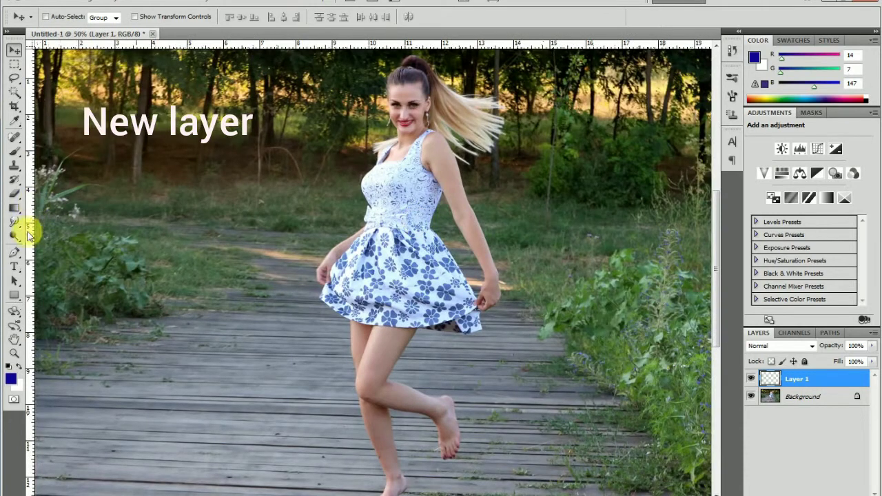
- With the Pen tool, start the spiral above her head and curve it across her chest
click(16, 252)
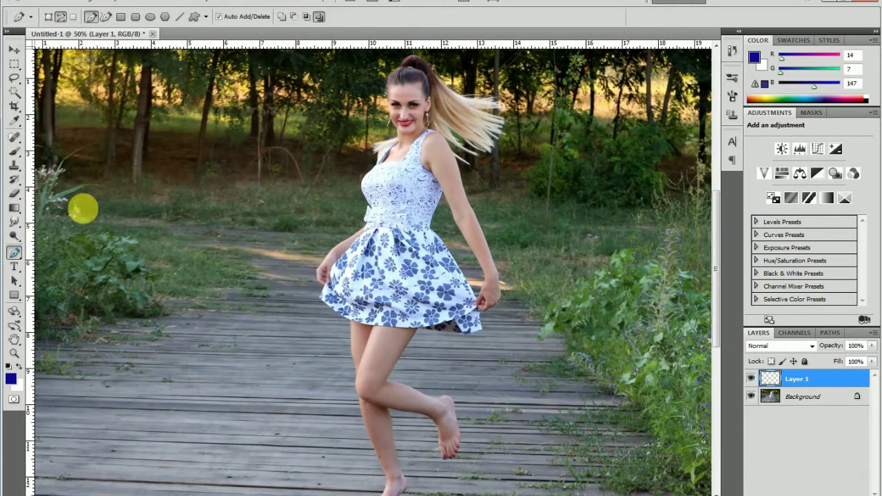
click(460, 70)
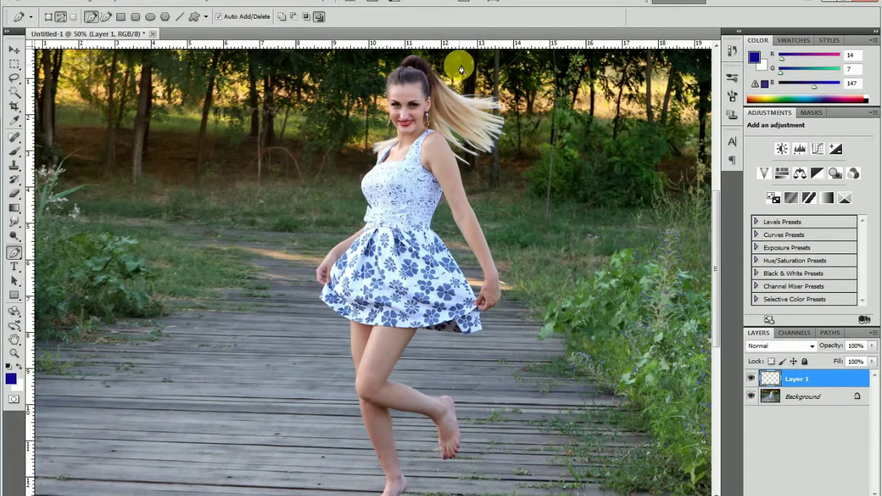
click(467, 66)
drag(370, 167, 401, 198)
mouse_move(422, 228)
mouse_down()
mouse_move(427, 255)
mouse_move(454, 229)
mouse_up()
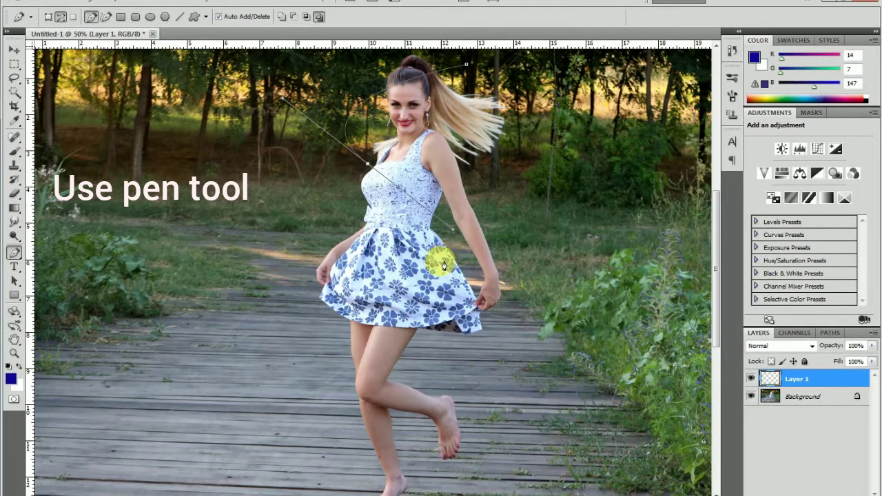
- Continue the spiral past her right arm, back across the skirt and down to her legs
click(379, 259)
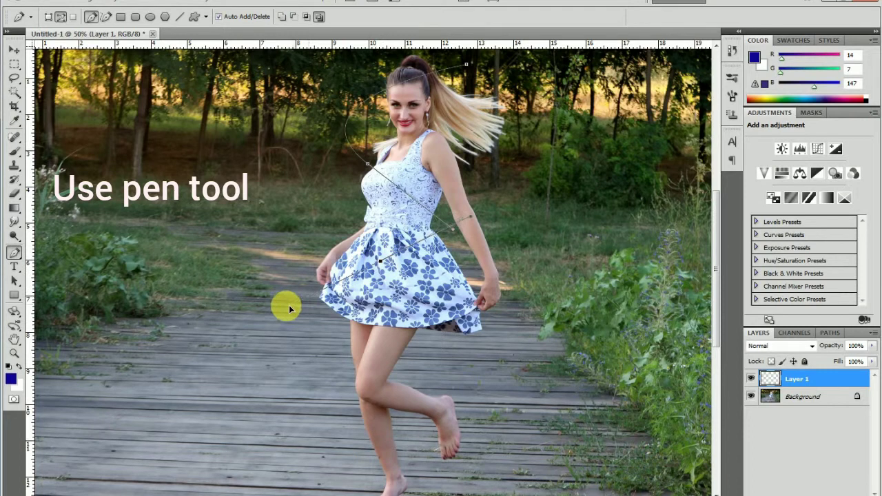
key(ctrl+z)
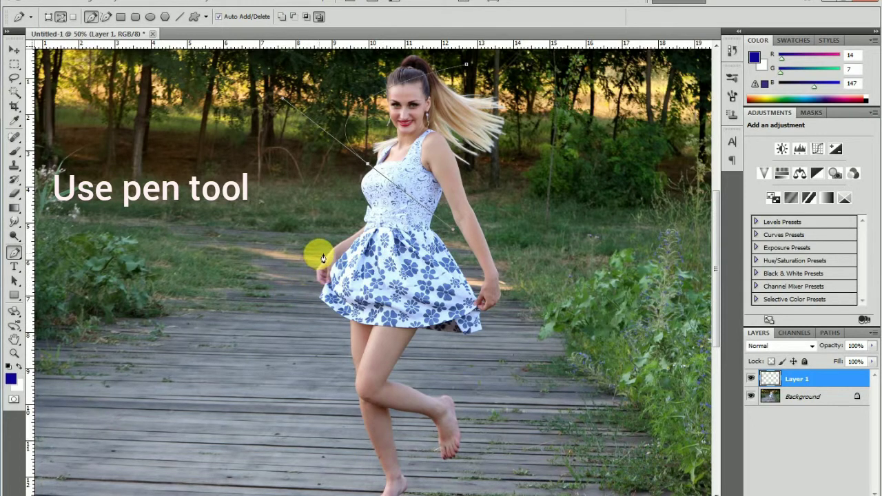
drag(336, 229, 314, 249)
key(ctrl+z)
mouse_move(479, 246)
mouse_down()
mouse_move(433, 275)
mouse_move(400, 254)
mouse_up()
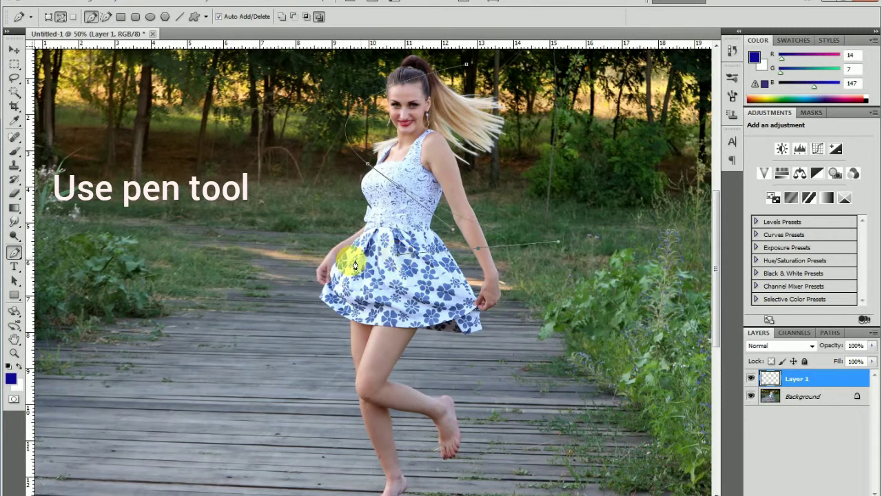
drag(304, 304, 353, 329)
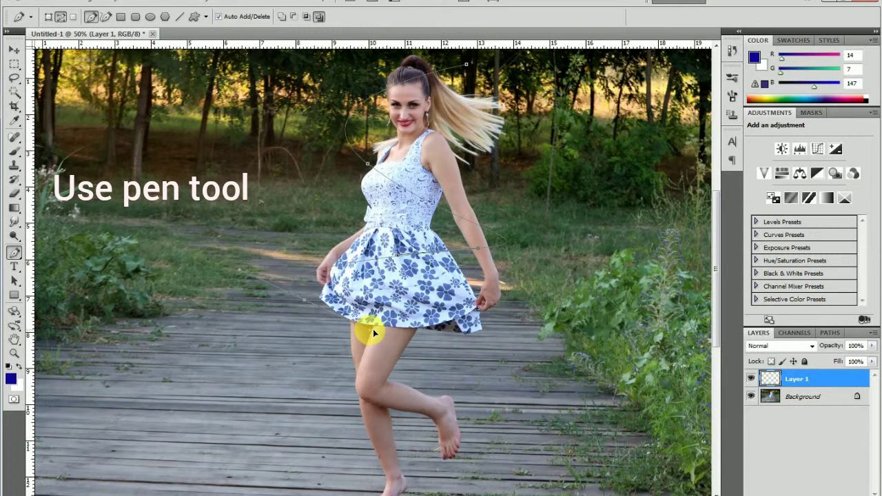
click(436, 390)
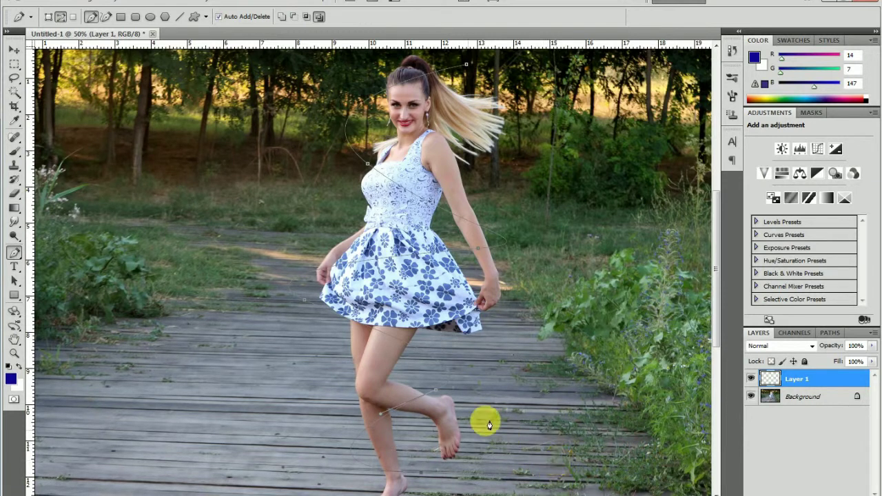
click(15, 377)
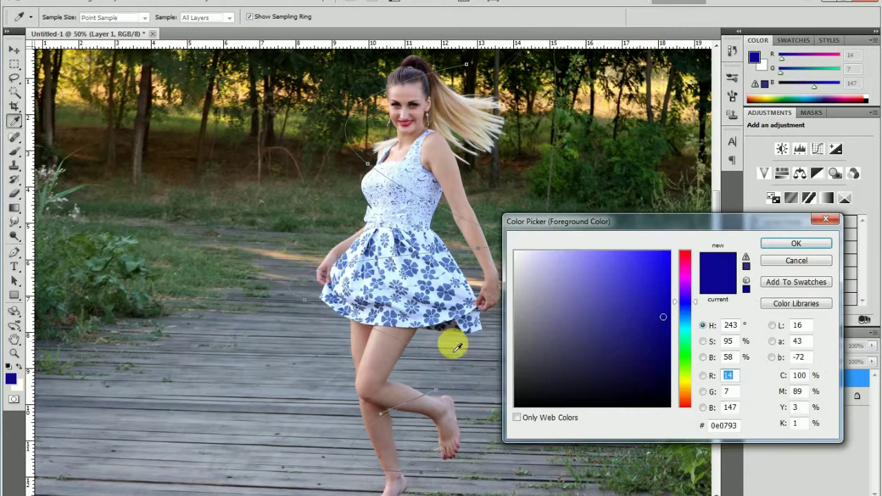
- Shift the hue to blue and pick the medium blue #4094f2 as the foreground colour
click(686, 327)
drag(645, 294, 616, 254)
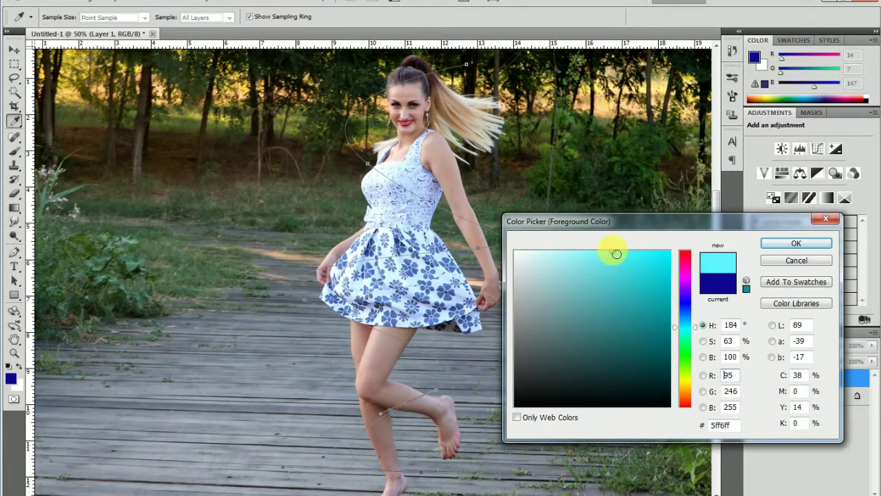
drag(687, 322, 687, 314)
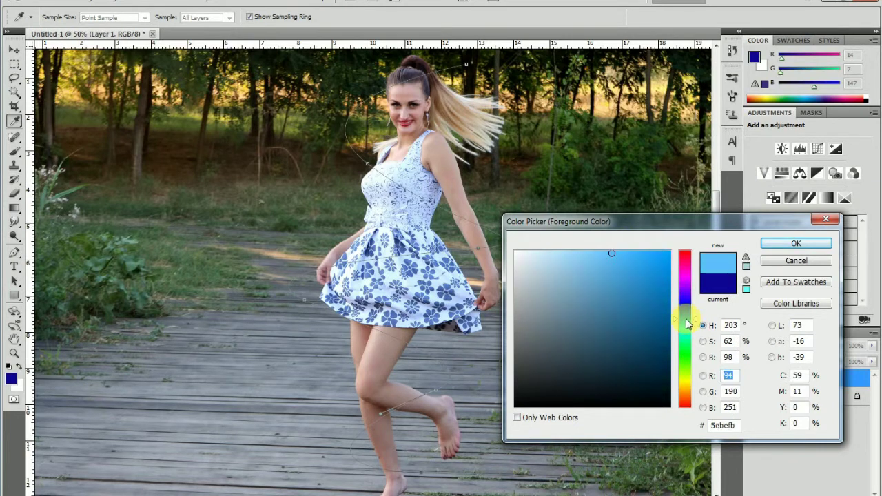
drag(639, 268, 633, 263)
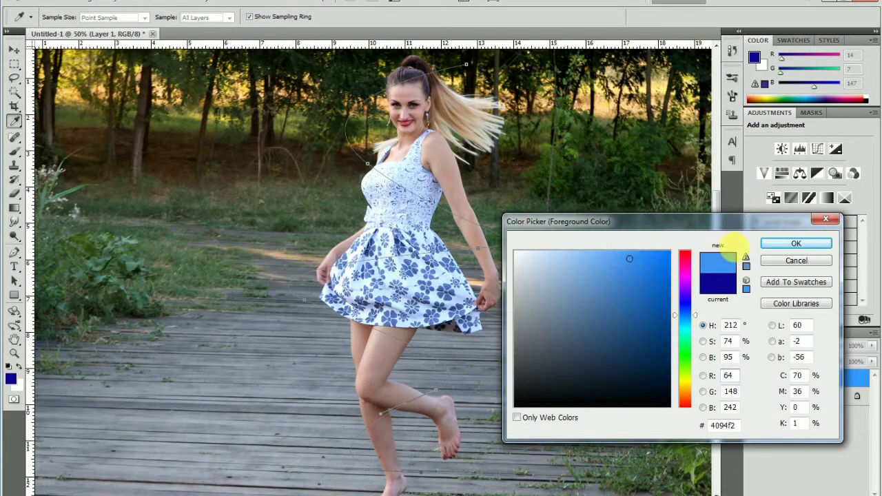
click(792, 244)
key(p)
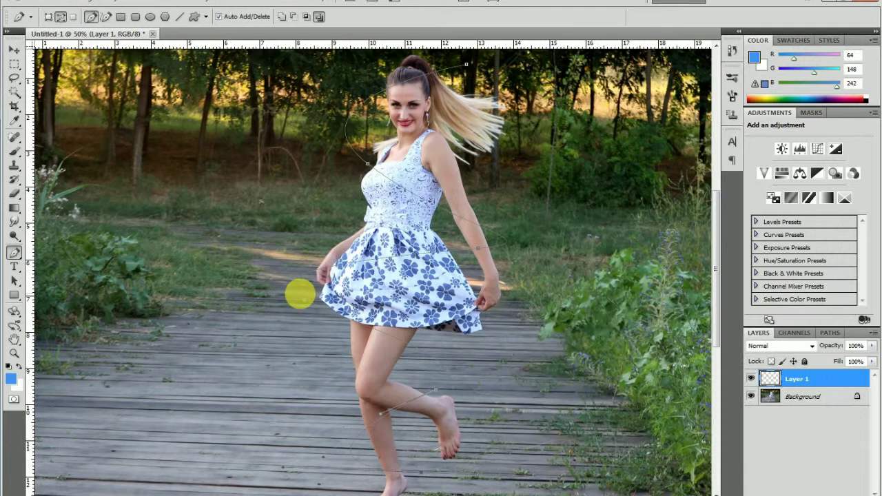
click(14, 151)
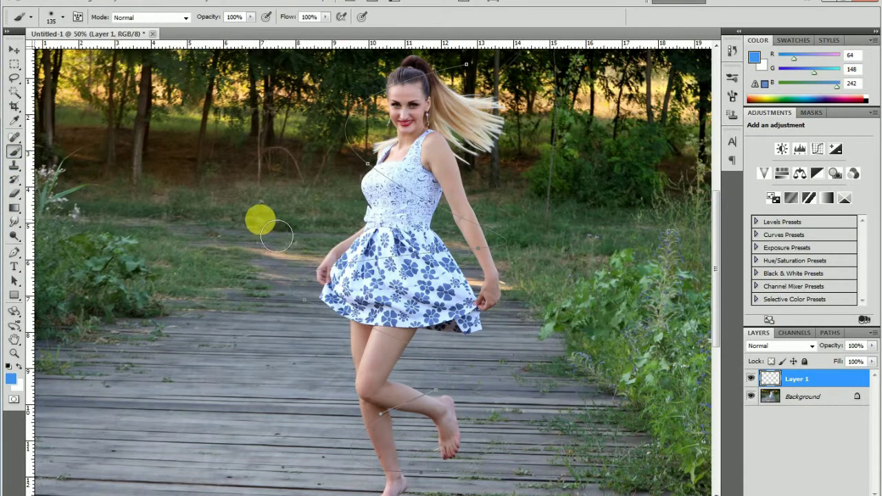
- Make the brush a soft 41-px tip with 0% hardness
right_click(283, 228)
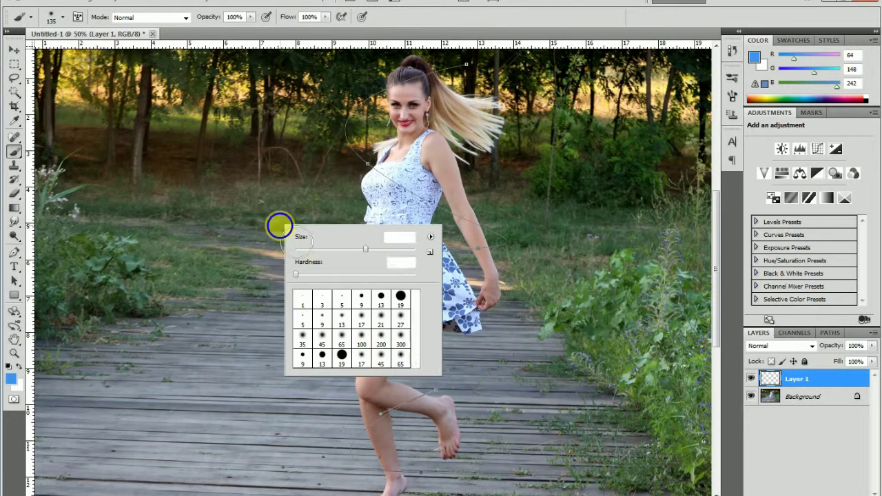
click(319, 252)
drag(268, 203, 284, 219)
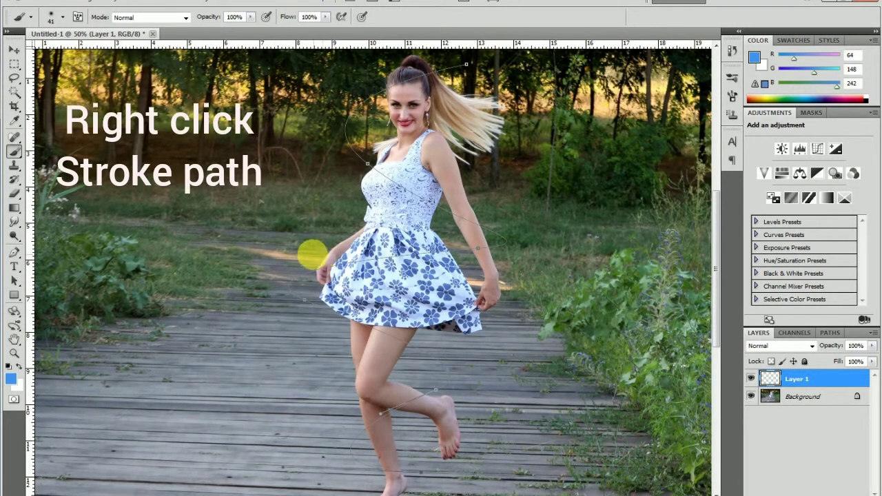
click(14, 253)
right_click(385, 355)
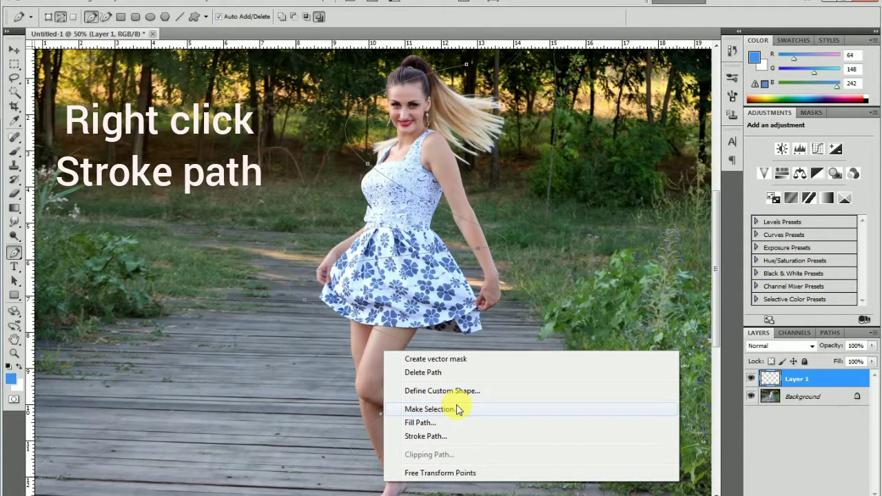
- Stroke the spiral path with the soft blue Brush, then rezoom to view the ribbon
click(443, 436)
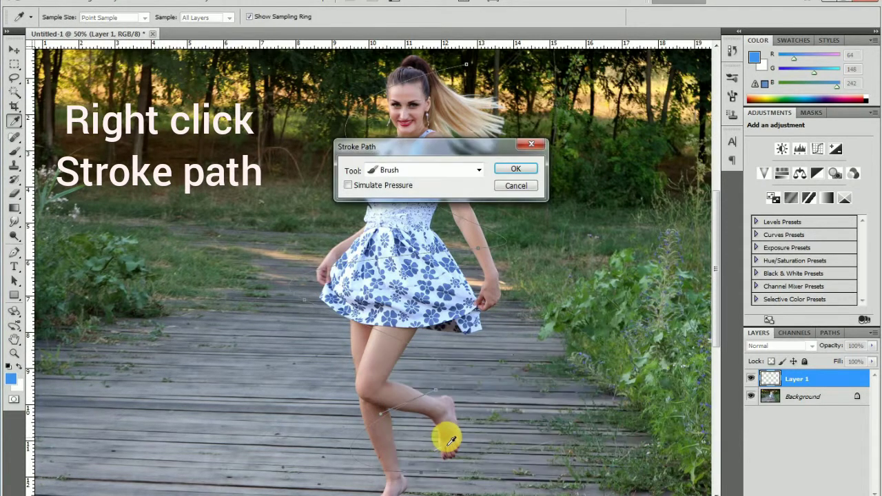
click(510, 171)
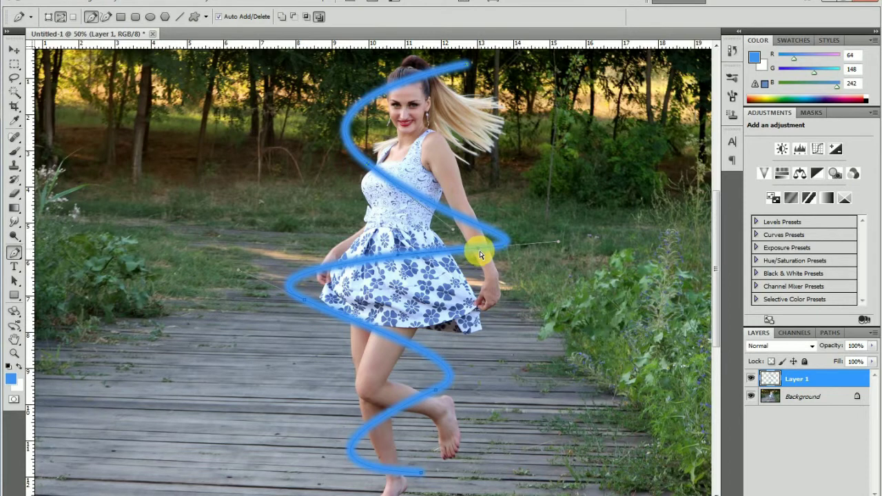
click(556, 260)
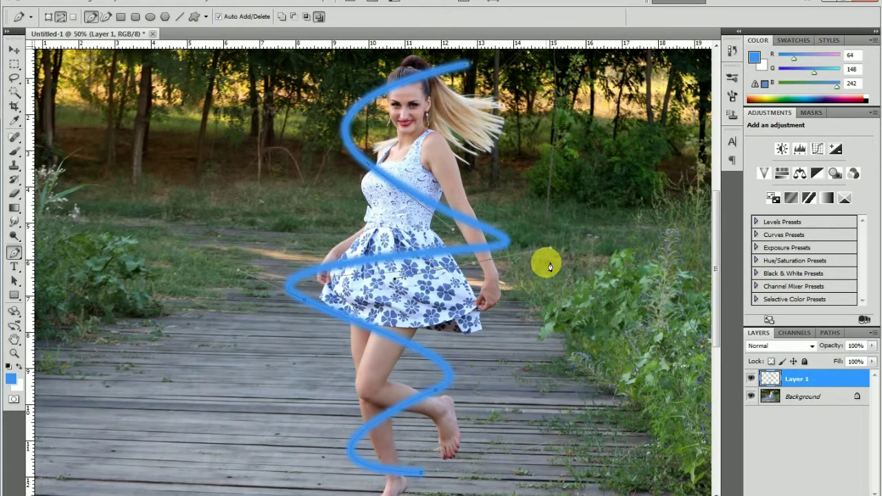
ctrl+alt+click(475, 298)
ctrl+alt+click(491, 336)
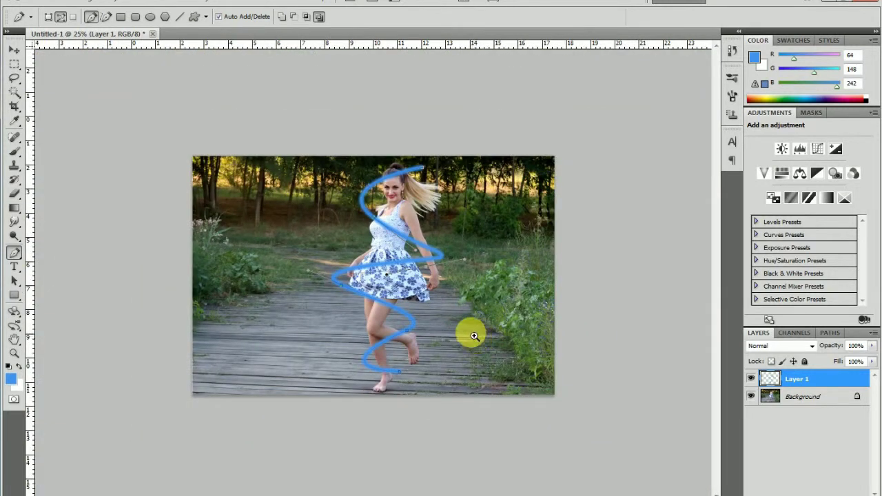
key(ctrl+plus)
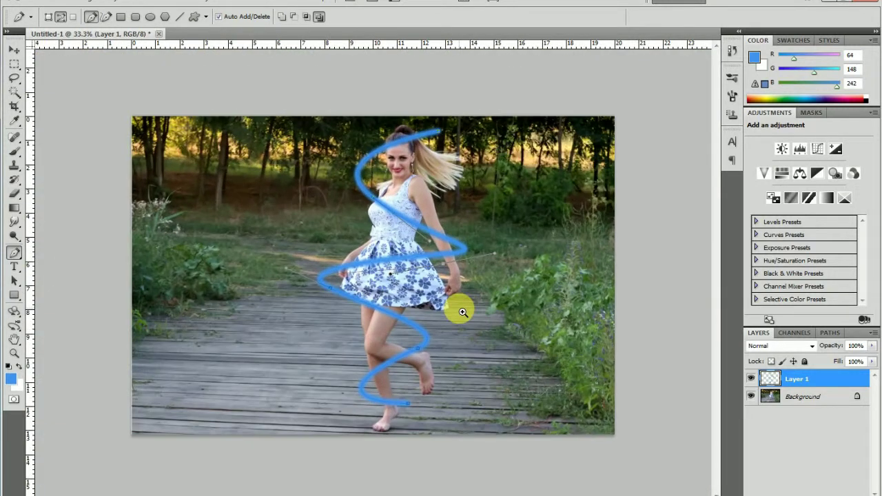
click(462, 312)
- Convert the spiral path into a selection, then deselect it
right_click(407, 260)
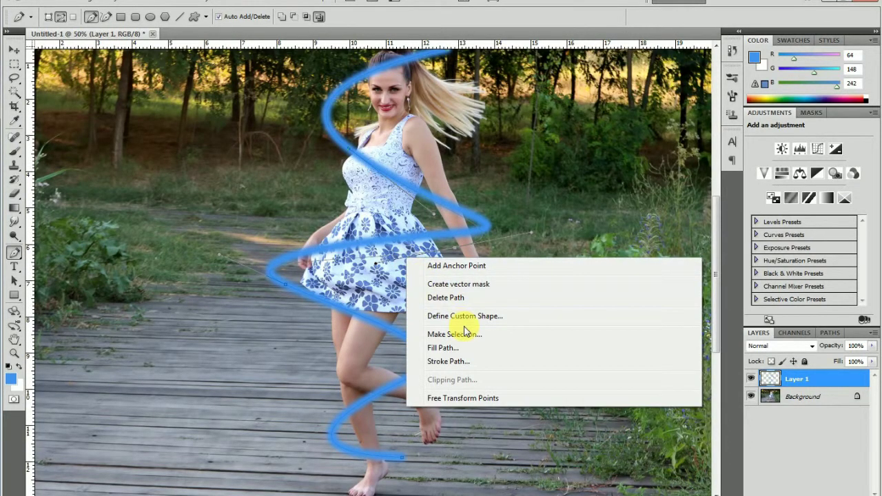
click(468, 336)
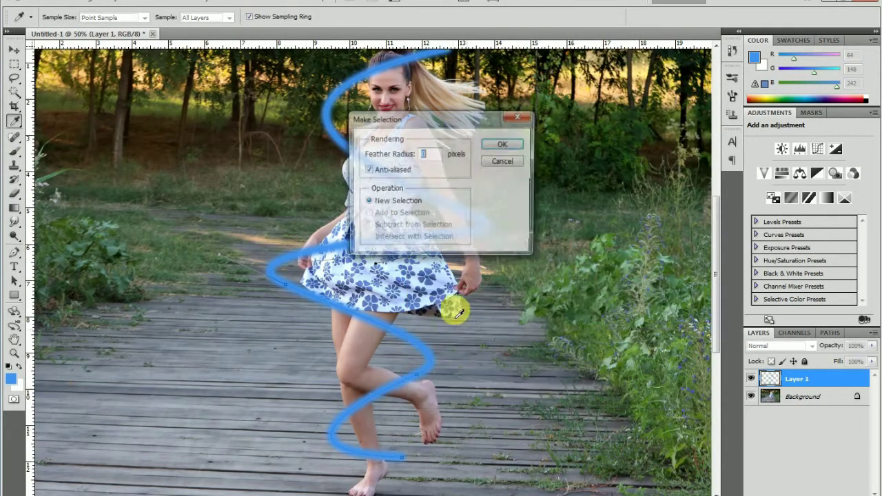
click(505, 143)
key(ctrl+d)
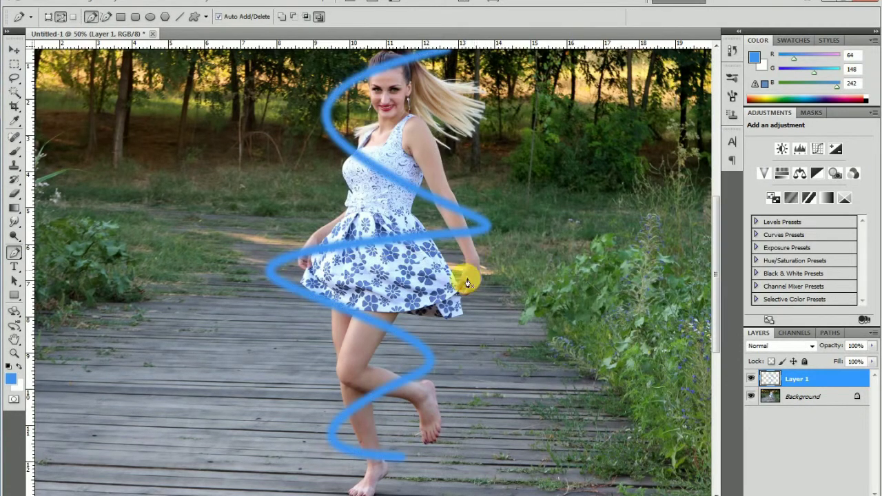
- Load Layer 1's blue ribbon as a selection by Ctrl+clicking its thumbnail
key(ctrl+minus)
key(ctrl+minus)
key(ctrl+plus)
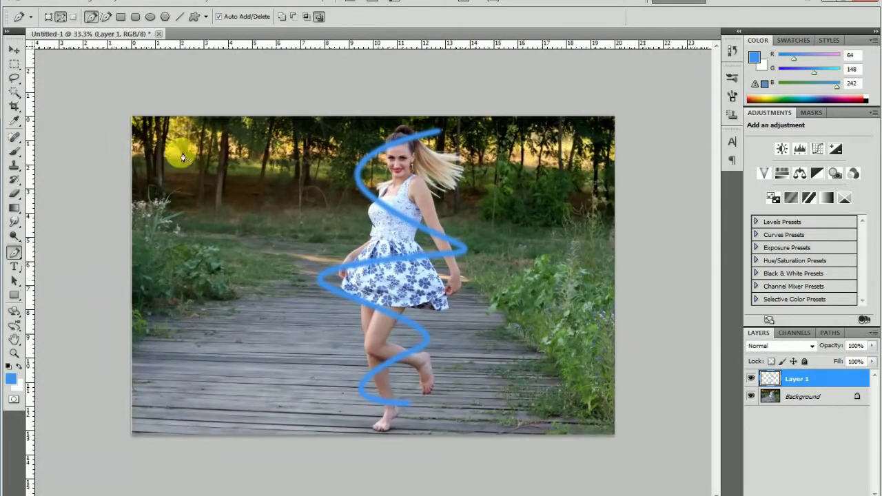
click(14, 53)
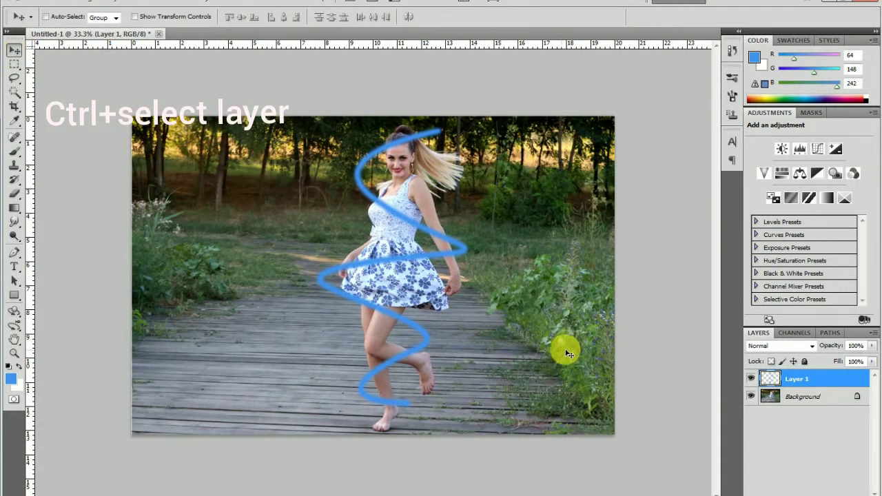
key(ctrl+plus)
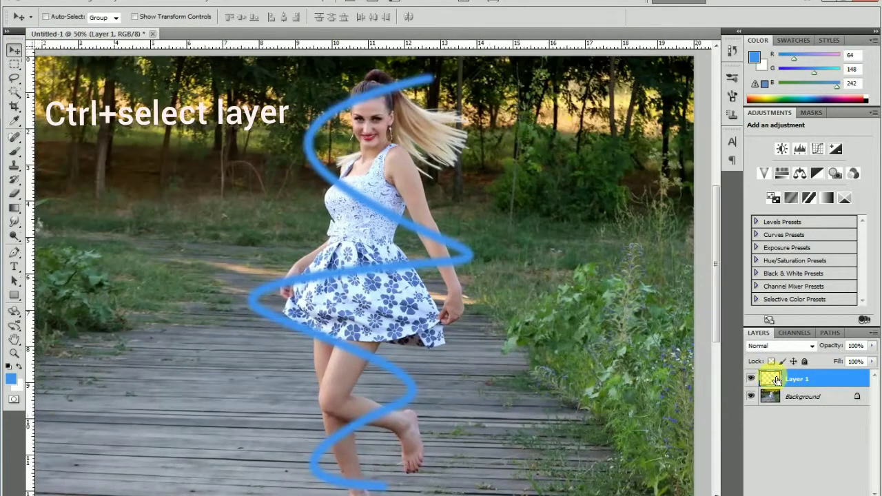
ctrl+click(770, 378)
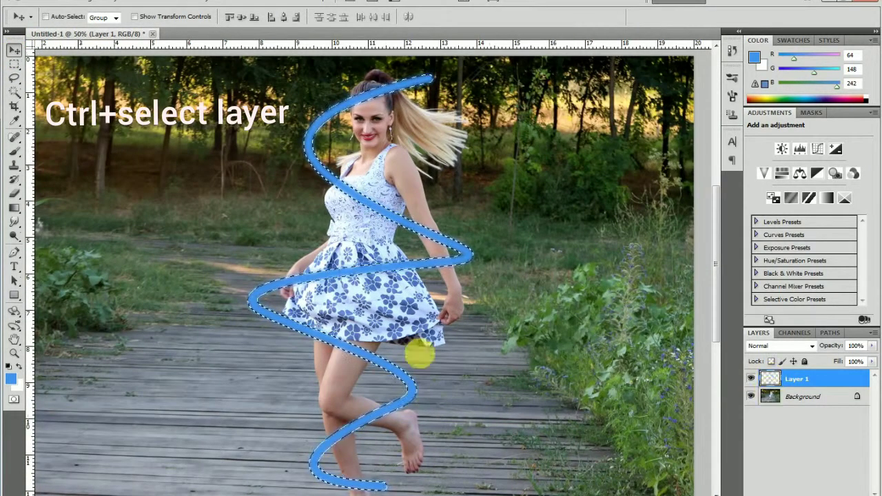
click(10, 381)
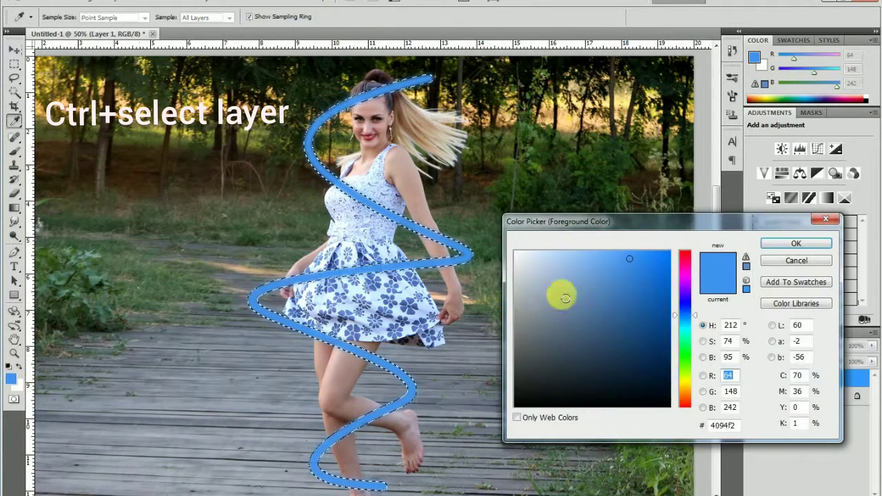
- Paint magenta over the upper ribbon with a soft 197-px, 0%-hardness brush
click(683, 273)
click(641, 260)
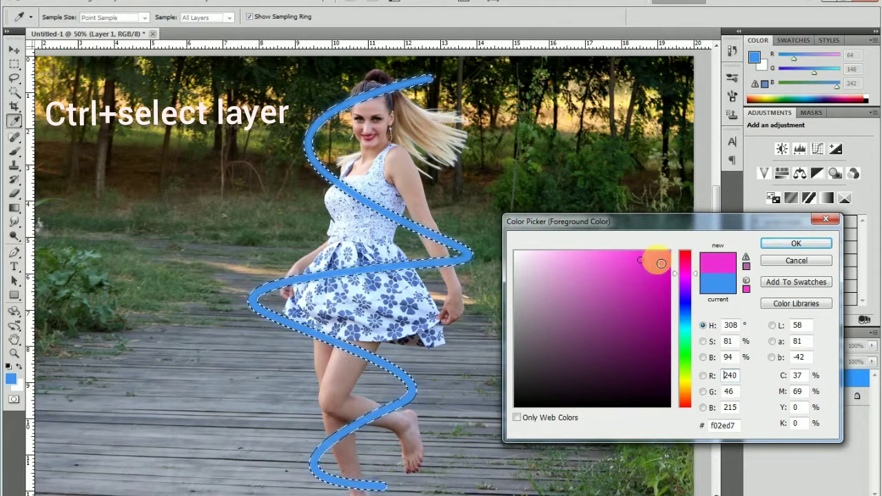
click(792, 243)
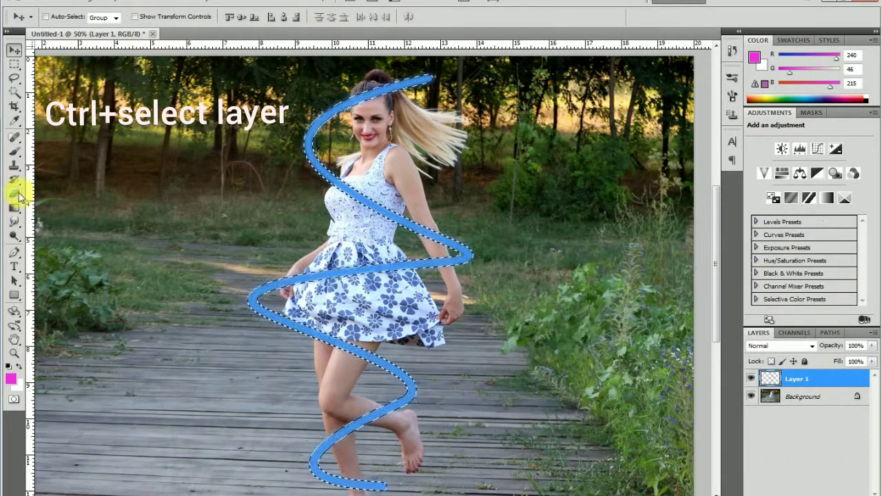
click(14, 151)
right_click(441, 270)
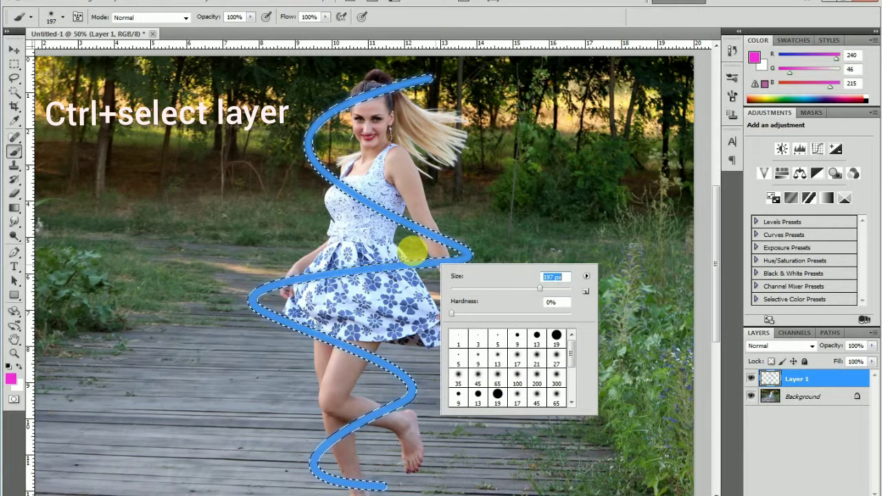
drag(345, 191, 398, 221)
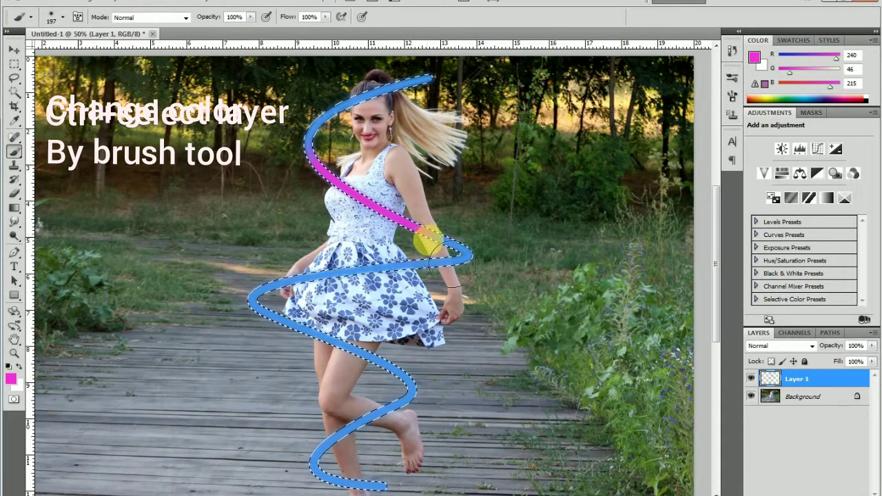
click(10, 378)
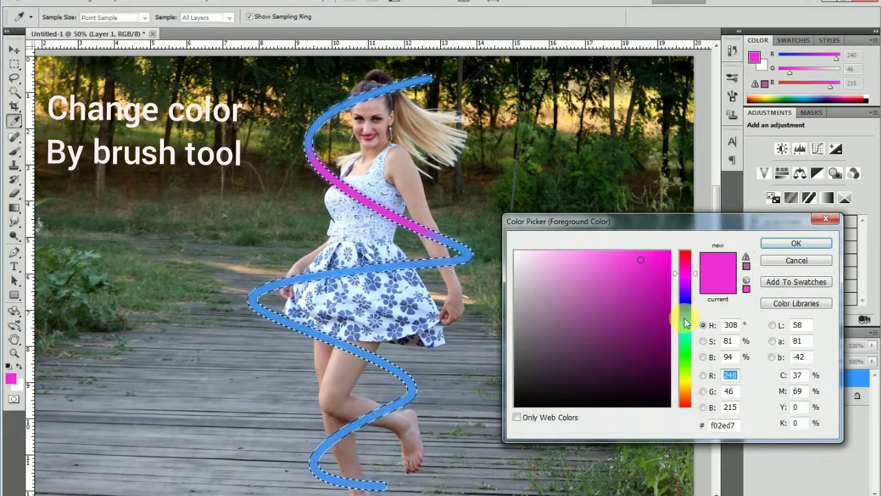
- Switch the foreground colour to a light green, then to a darker red
drag(685, 384, 685, 359)
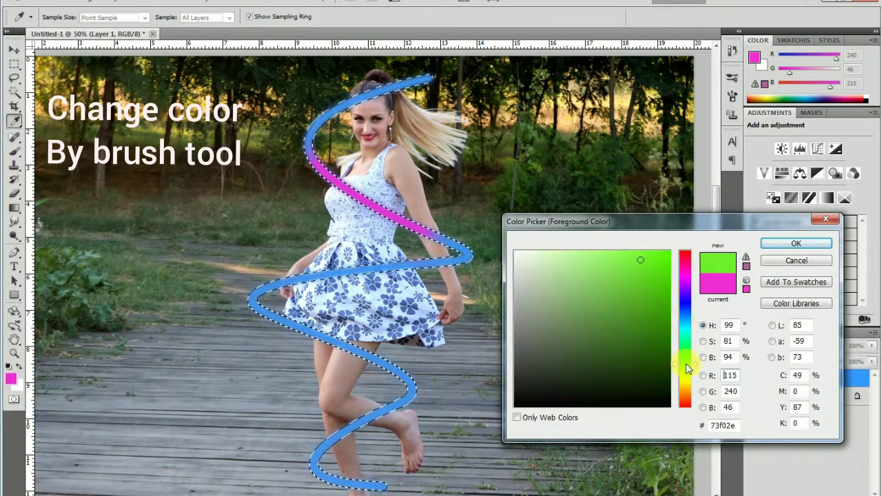
click(629, 259)
drag(629, 259, 615, 251)
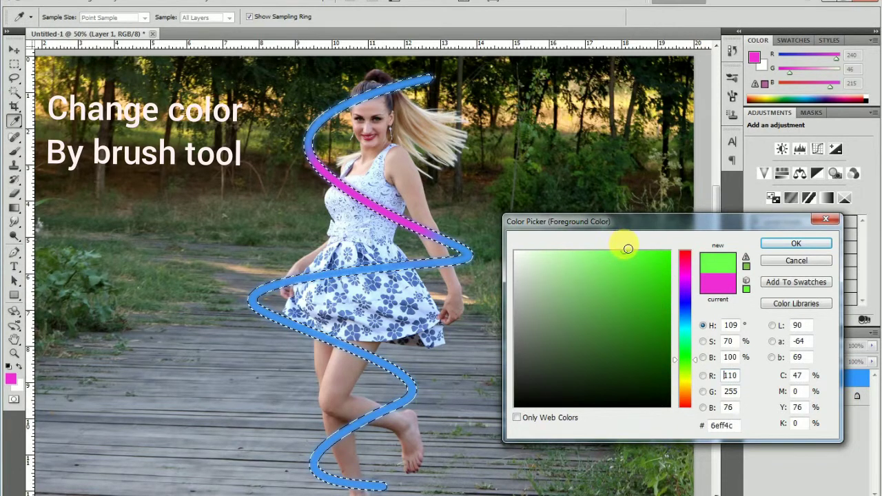
click(774, 243)
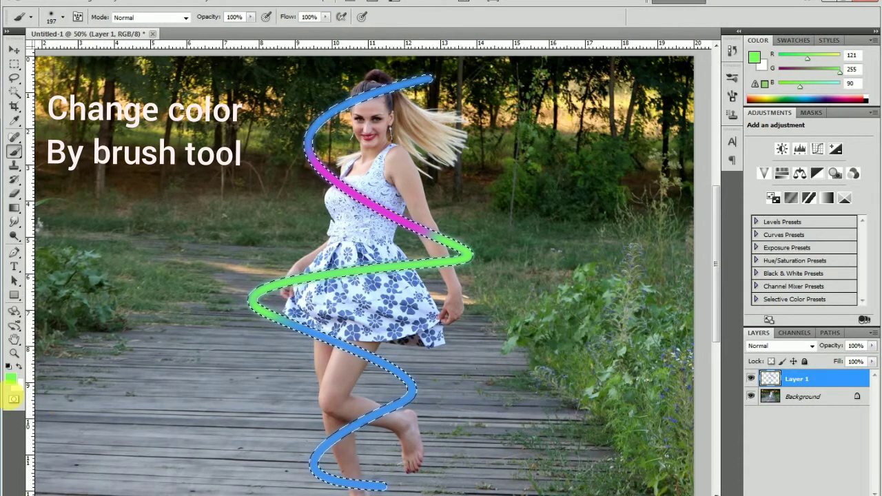
click(10, 380)
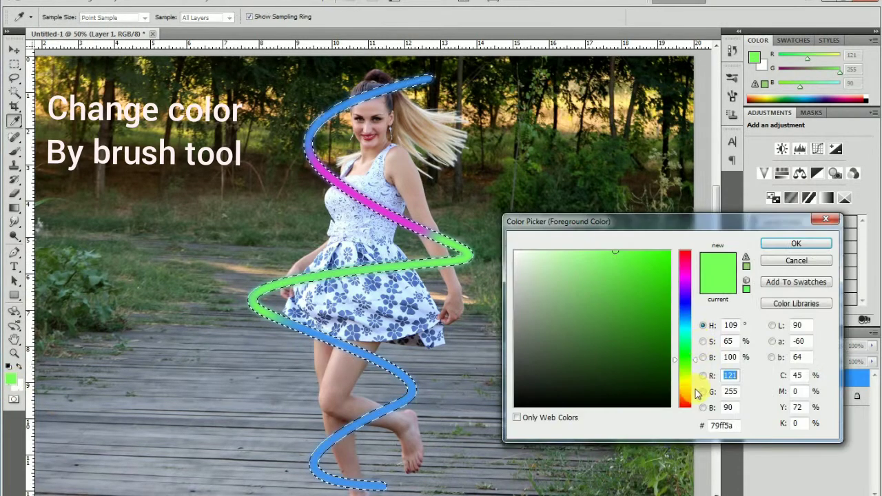
click(687, 406)
drag(634, 268, 627, 275)
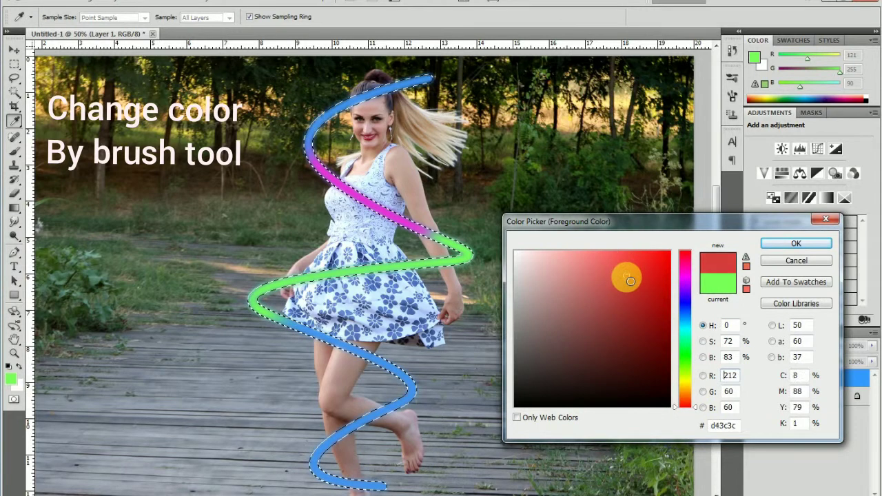
click(777, 248)
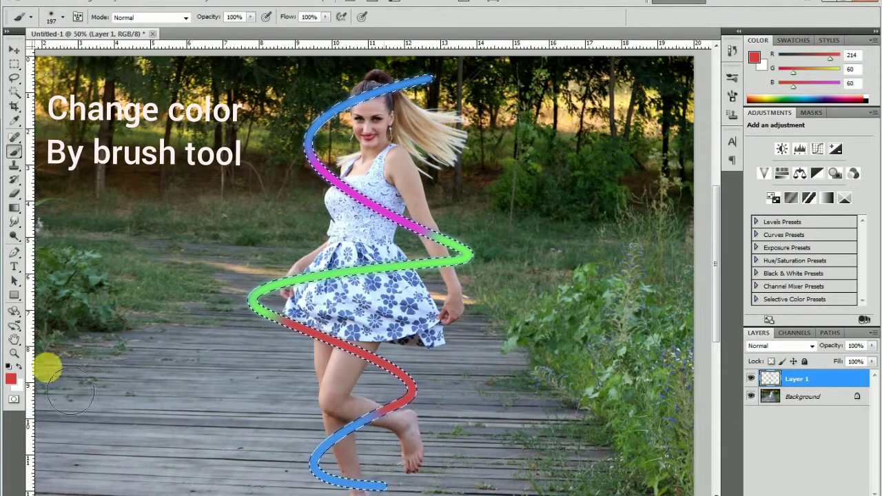
- Pick a green foreground colour and return to the Brush tool
click(11, 379)
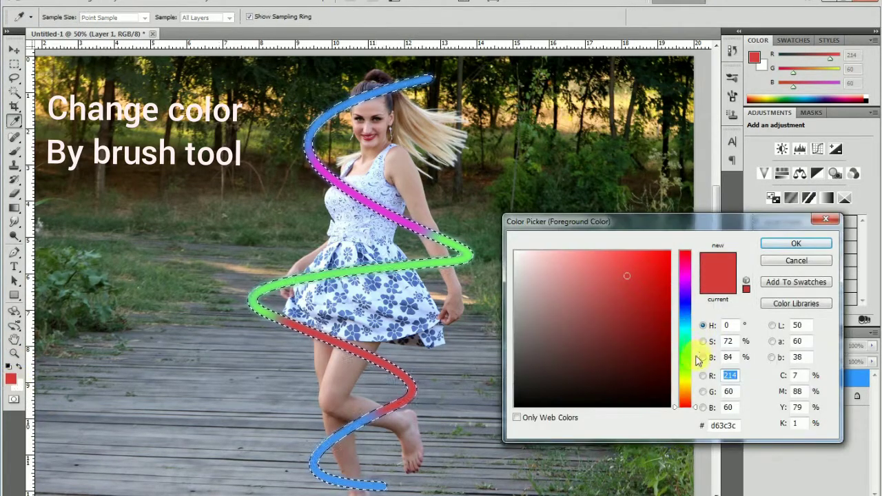
drag(682, 359, 687, 372)
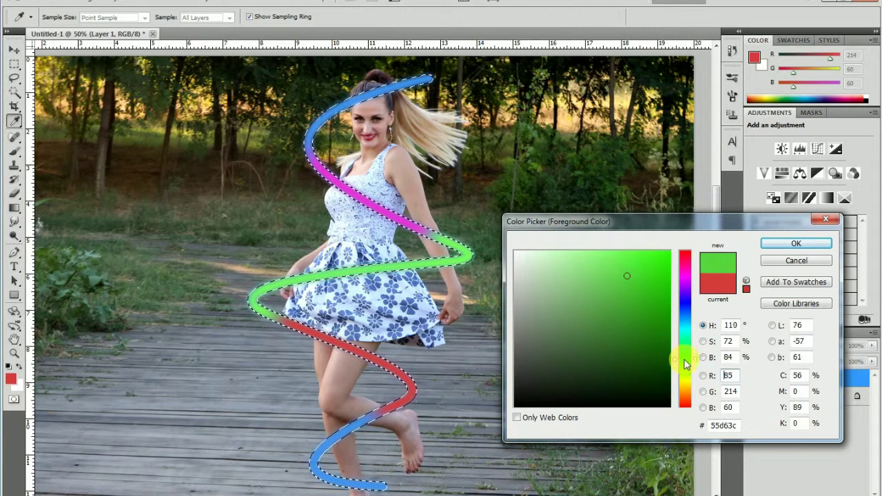
click(636, 320)
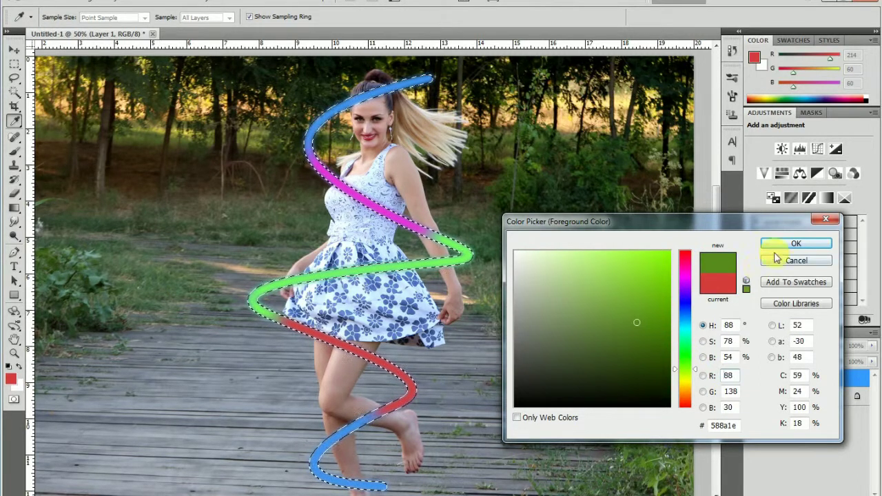
drag(600, 289, 578, 251)
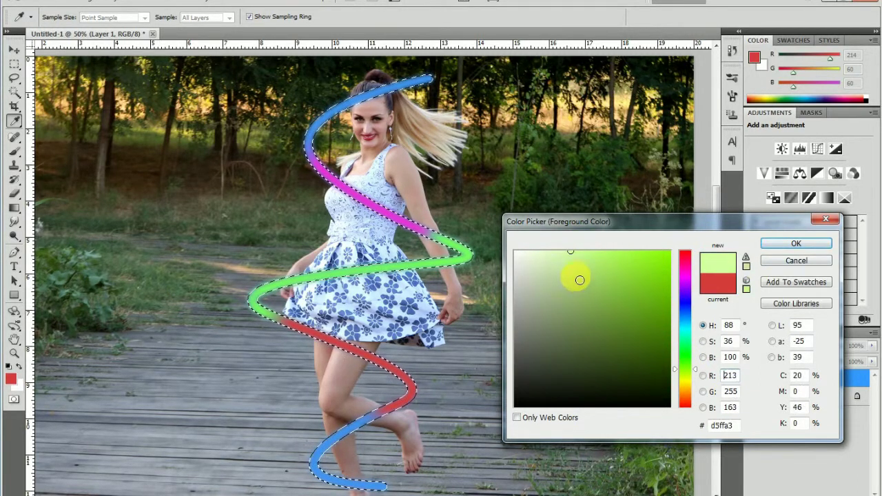
click(587, 284)
click(790, 246)
key(b)
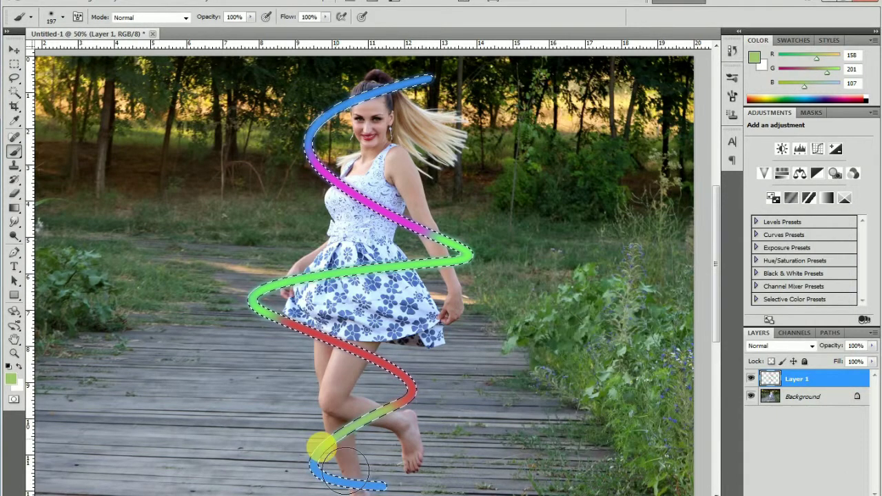
- Paint the lower end of the spiral ribbon cyan
click(11, 378)
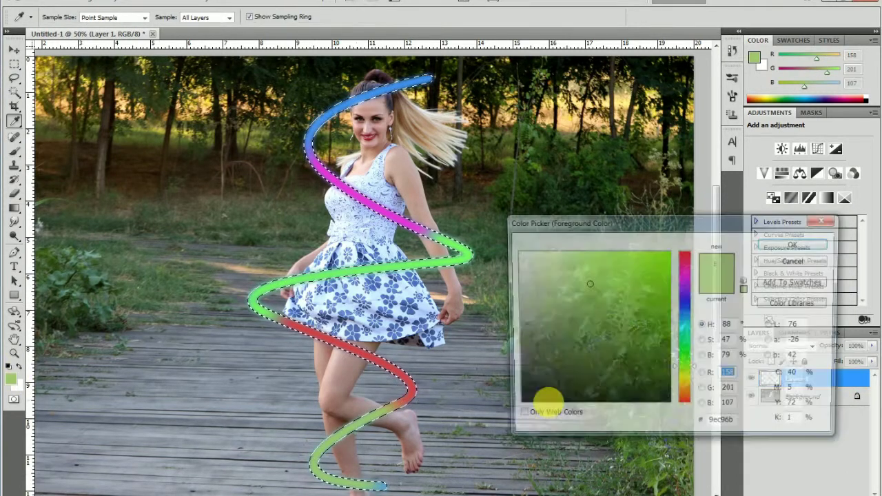
click(578, 251)
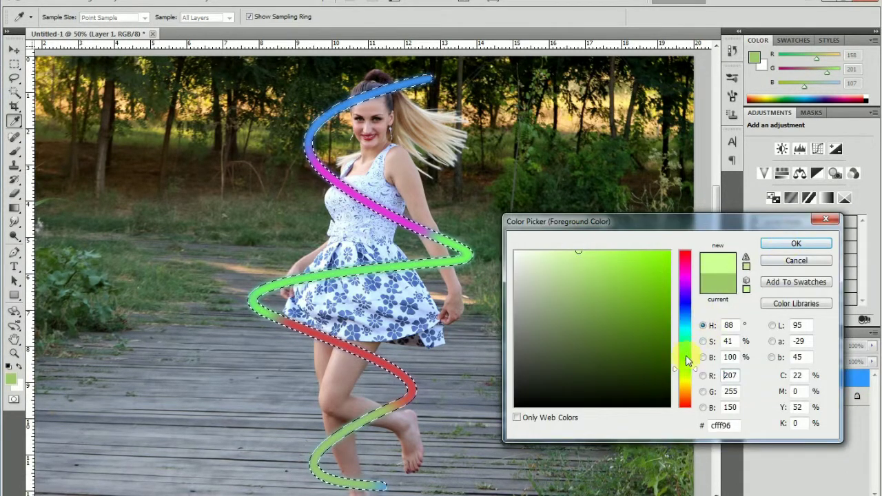
click(686, 322)
drag(600, 287, 623, 264)
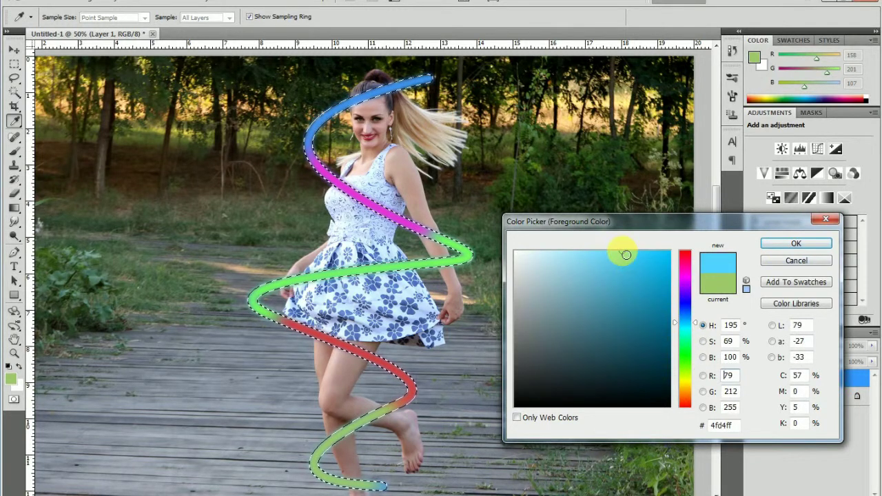
click(816, 245)
key(b)
drag(405, 403, 379, 486)
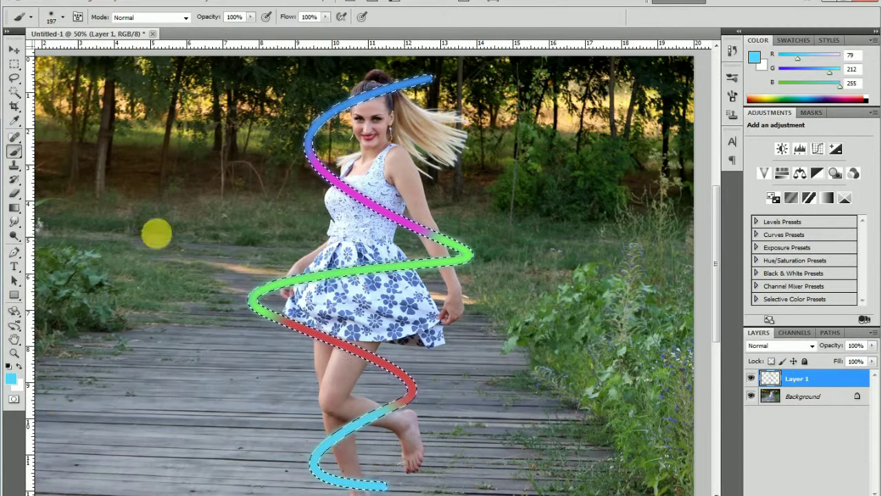
- Select the Move tool and drop the selection around the ribbon with Ctrl+D
click(14, 49)
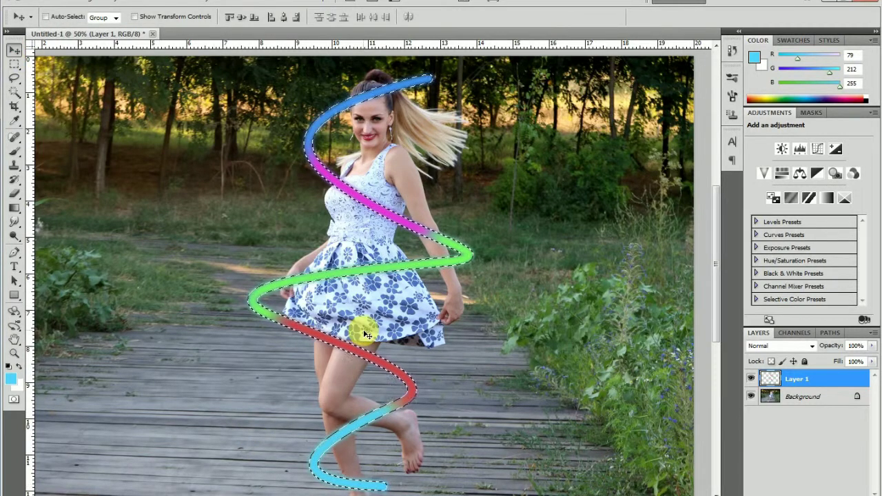
key(ctrl+d)
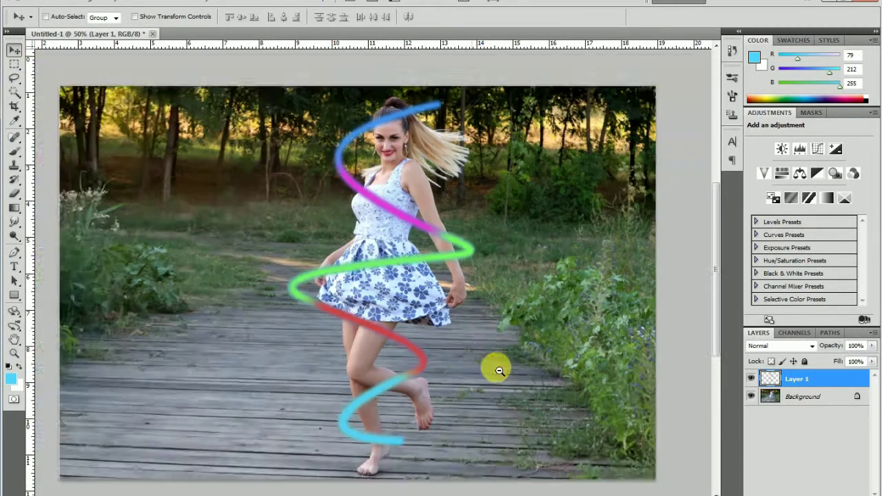
ctrl+alt+click(479, 348)
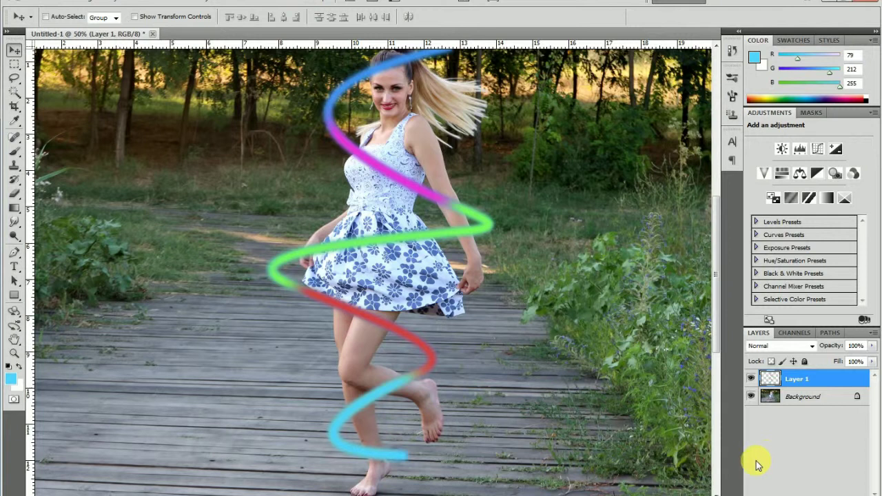
click(779, 491)
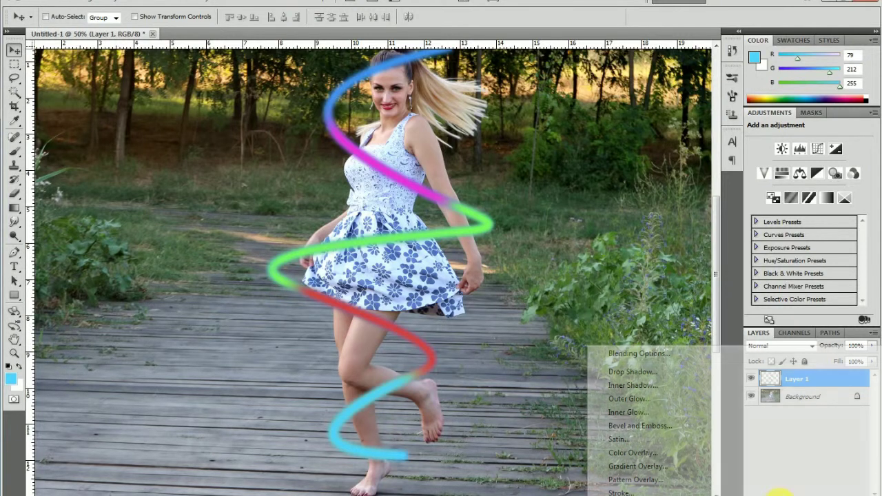
- Add an Outer Glow to Layer 1 and set its colour to white
click(645, 399)
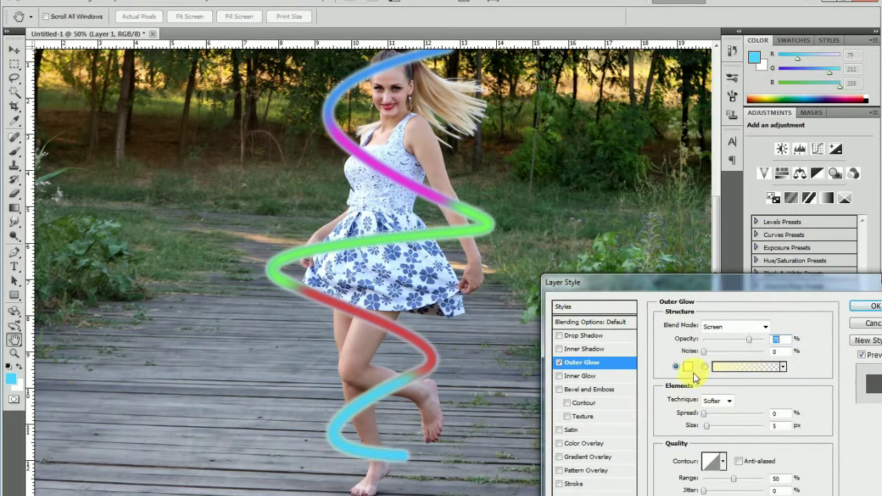
click(688, 366)
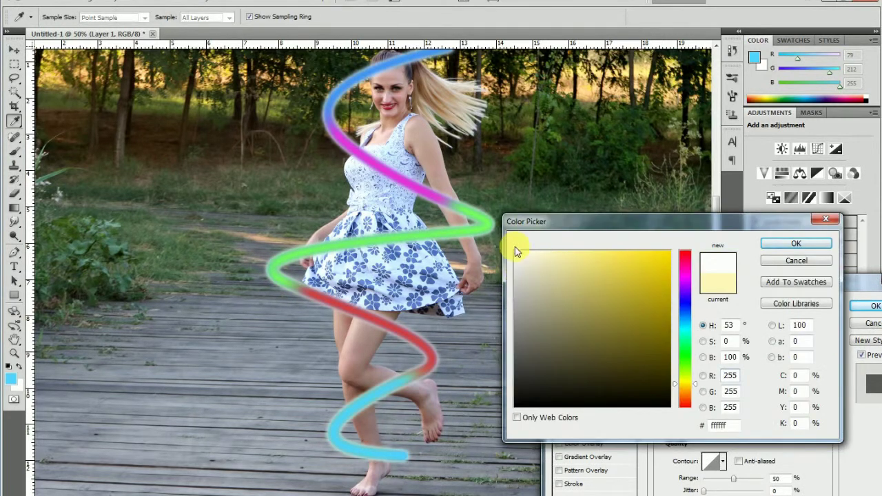
click(800, 244)
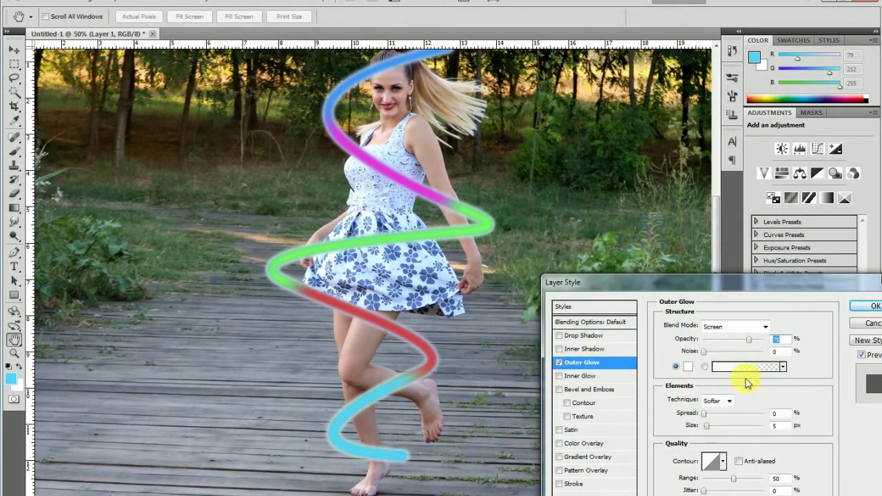
- Set the glow to 52% opacity, 0 spread and 7 px size, and apply it
key(shift+Up)
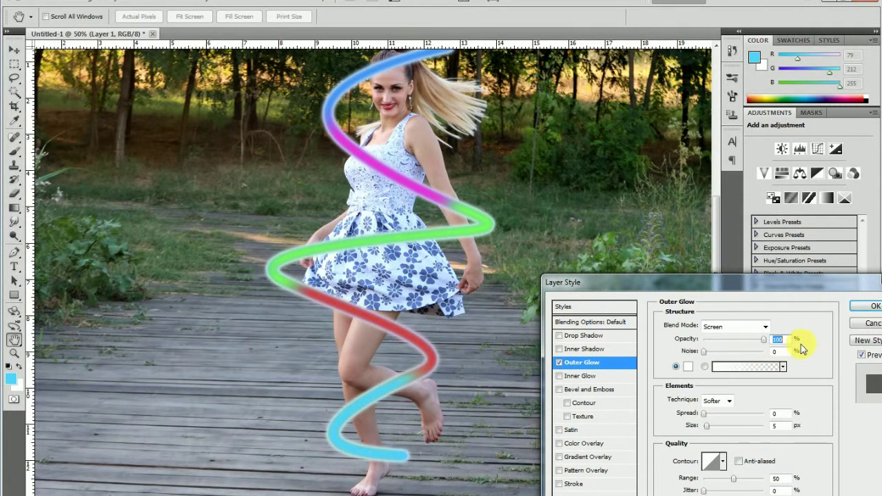
text(0)
click(728, 345)
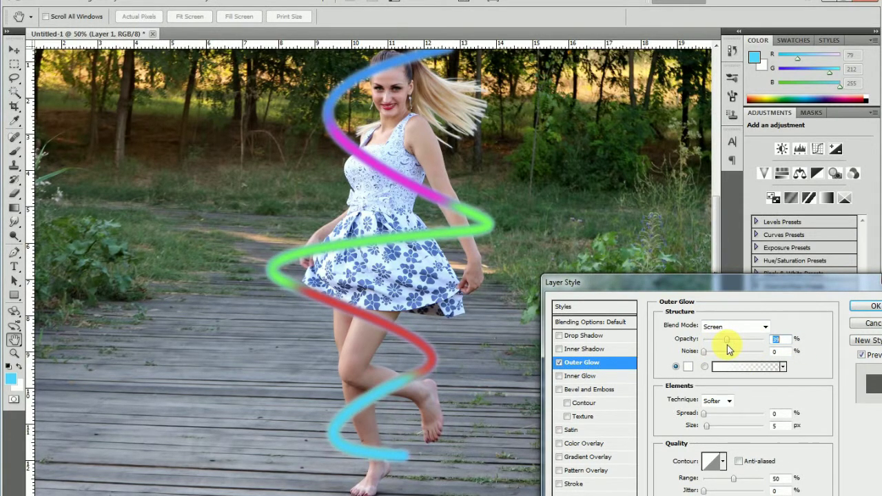
drag(728, 344, 811, 345)
drag(744, 348, 735, 346)
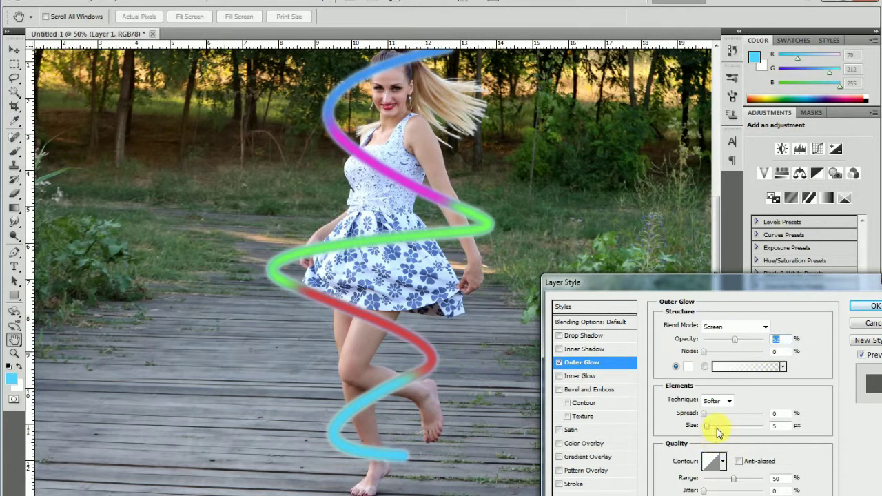
mouse_move(710, 428)
mouse_down()
mouse_move(735, 431)
mouse_move(703, 433)
mouse_up()
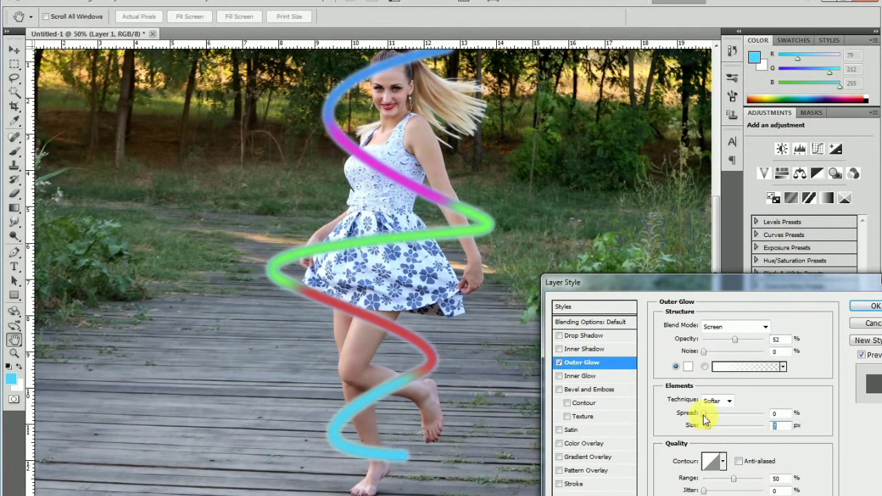
drag(718, 416, 704, 415)
mouse_move(736, 340)
mouse_down()
mouse_move(783, 346)
mouse_move(686, 355)
mouse_up()
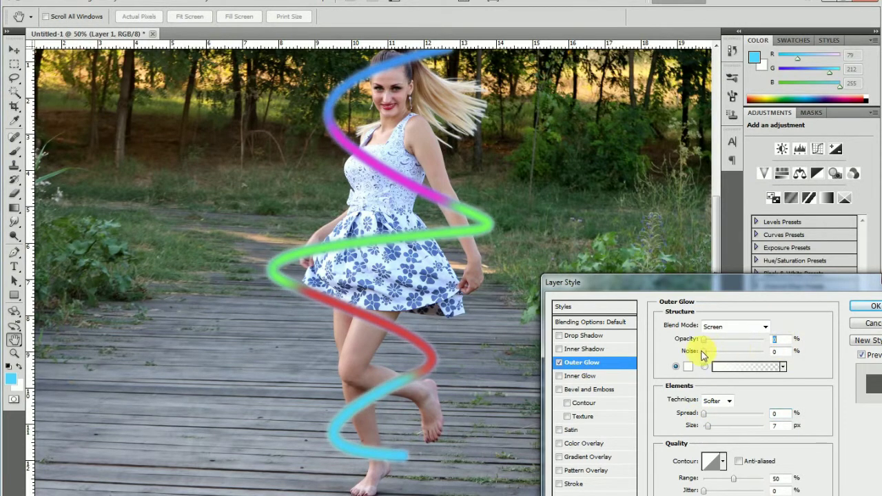
click(864, 307)
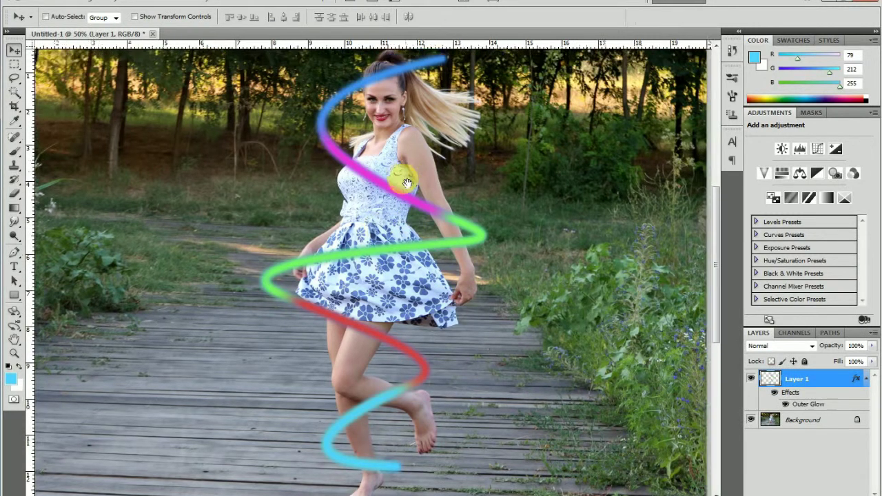
mouse_move(423, 207)
mouse_down()
mouse_move(433, 264)
mouse_move(423, 282)
mouse_up()
click(371, 108)
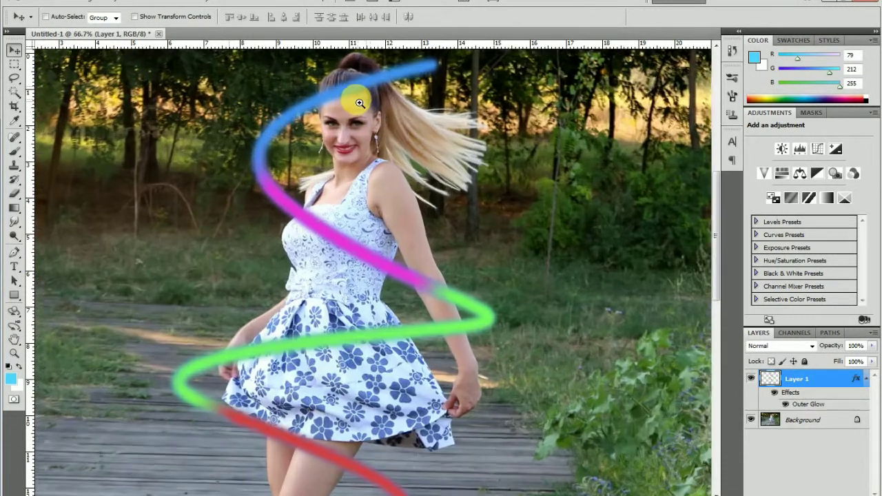
click(354, 96)
drag(368, 179, 354, 248)
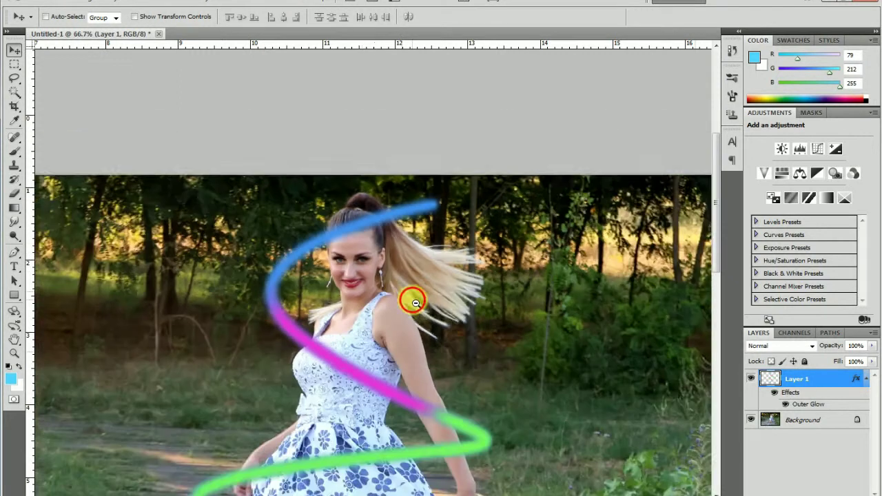
alt+click(412, 299)
alt+click(437, 350)
click(420, 370)
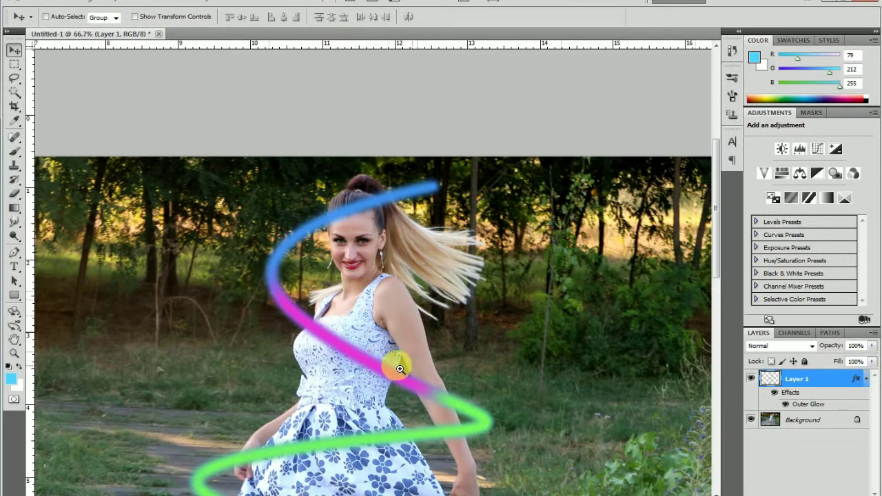
alt+click(413, 355)
alt+click(429, 350)
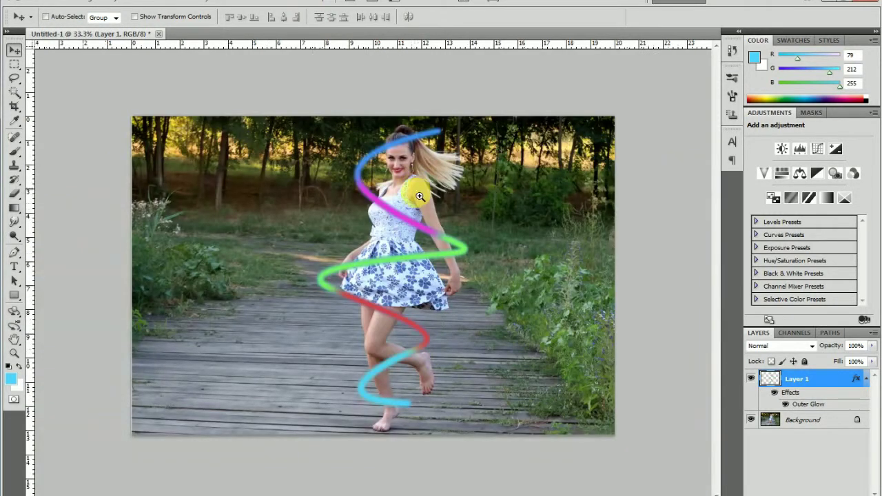
drag(428, 228, 390, 222)
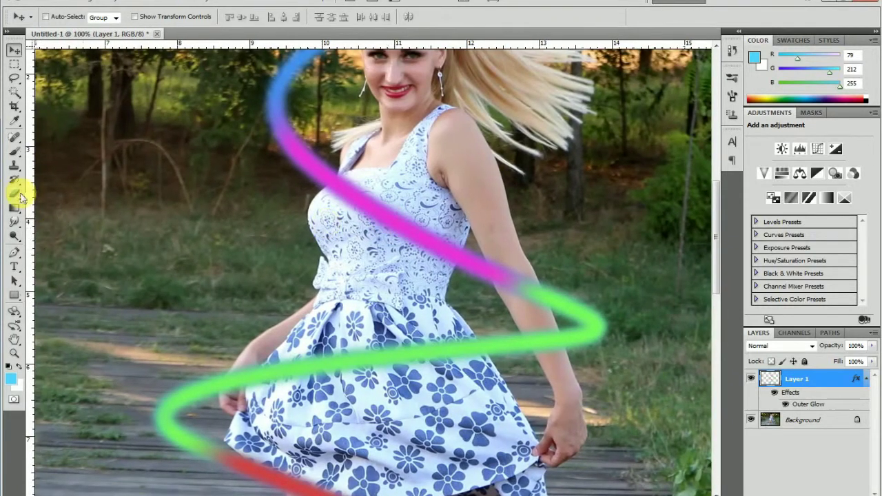
click(13, 193)
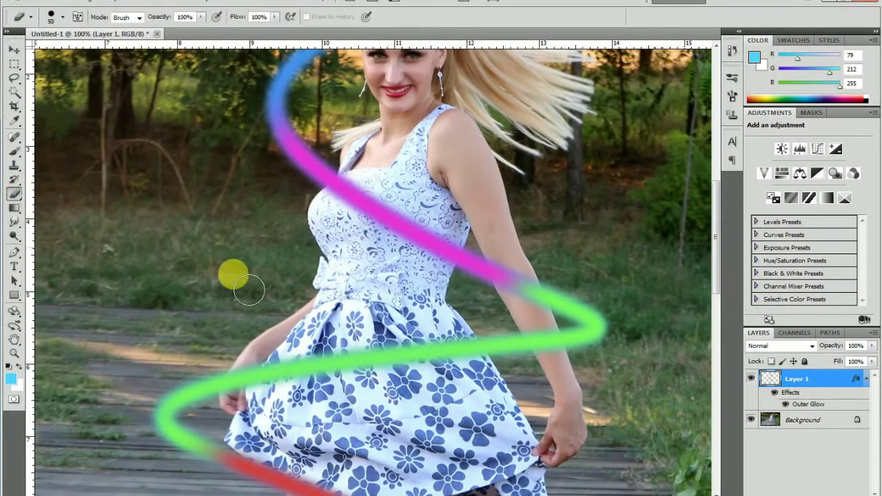
- Zoom in on her face and erase the blue ribbon over her forehead and hair
click(373, 179)
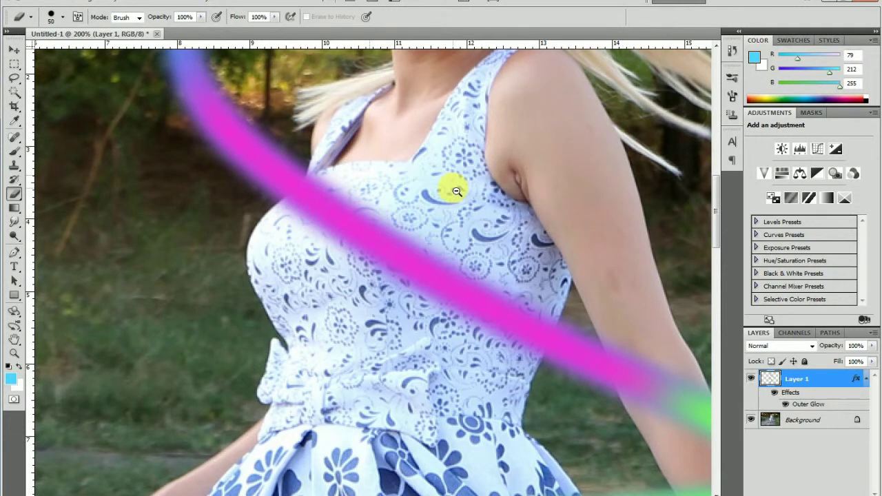
key(ctrl+0)
click(419, 252)
click(393, 152)
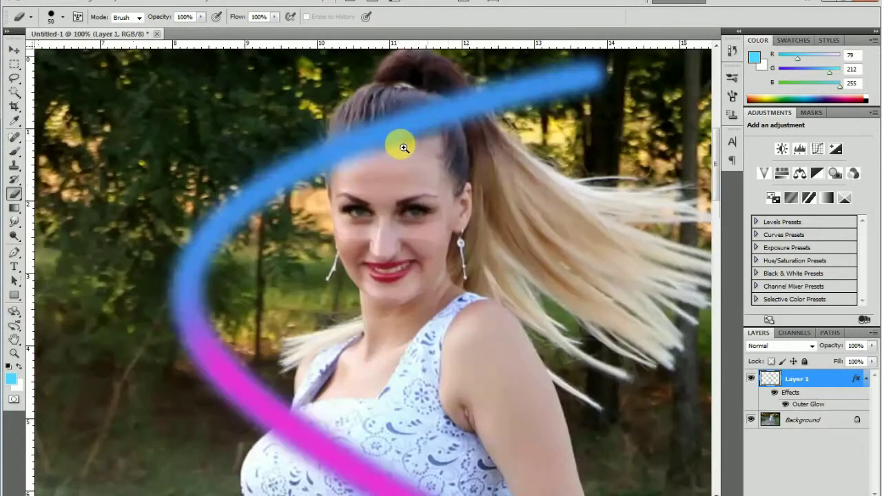
click(404, 148)
drag(342, 149, 343, 155)
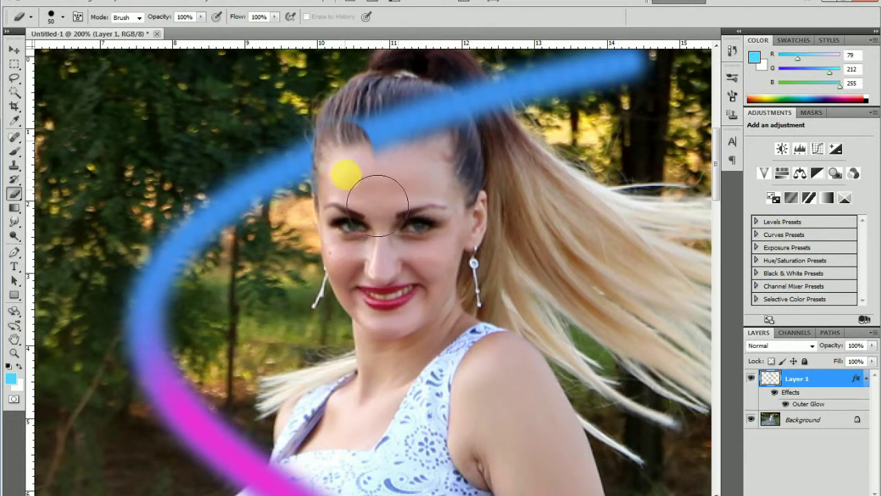
mouse_move(348, 136)
mouse_down()
mouse_move(429, 130)
mouse_move(441, 114)
mouse_move(467, 109)
mouse_move(463, 102)
mouse_up()
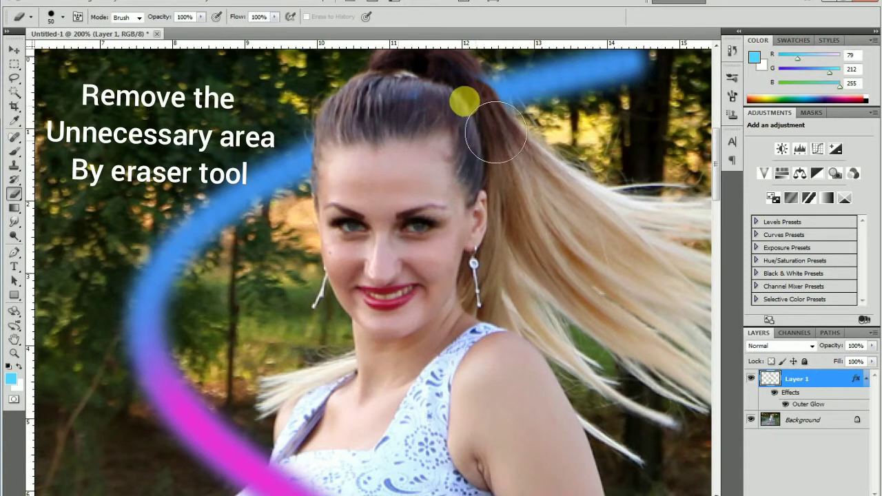
- Pan to her forearm and erase the green ribbon where it crosses it
drag(471, 382, 421, 365)
drag(445, 423, 126, 310)
mouse_move(482, 399)
mouse_down()
mouse_move(418, 398)
mouse_move(354, 374)
mouse_move(286, 376)
mouse_move(273, 356)
mouse_move(319, 417)
mouse_up()
drag(168, 395, 459, 350)
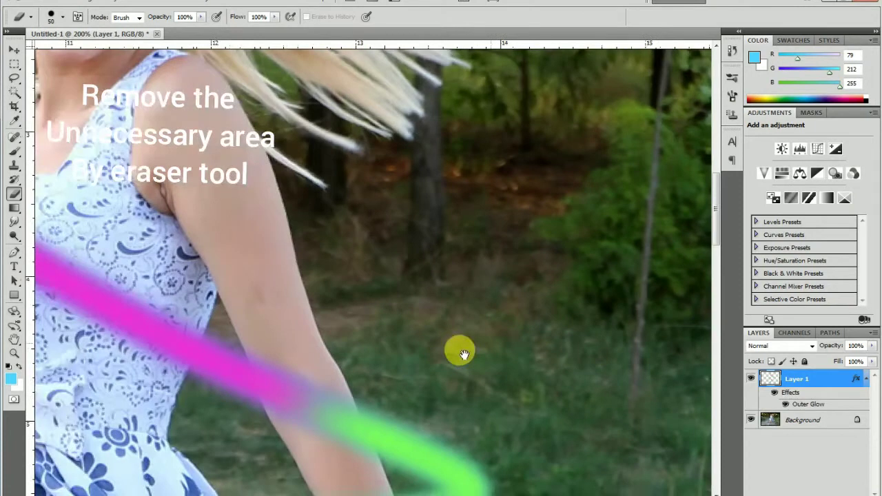
mouse_move(338, 310)
mouse_down()
mouse_move(436, 368)
mouse_move(321, 252)
mouse_move(341, 291)
mouse_up()
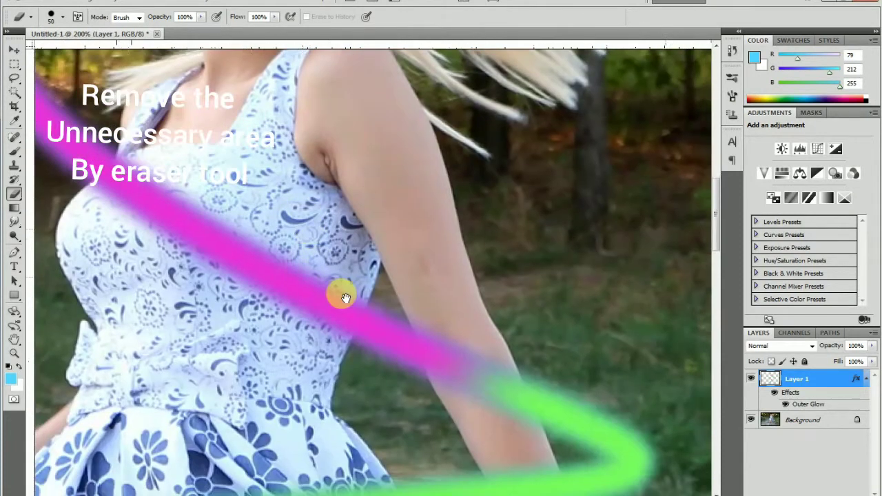
drag(429, 342, 415, 275)
drag(437, 315, 433, 272)
drag(486, 339, 488, 328)
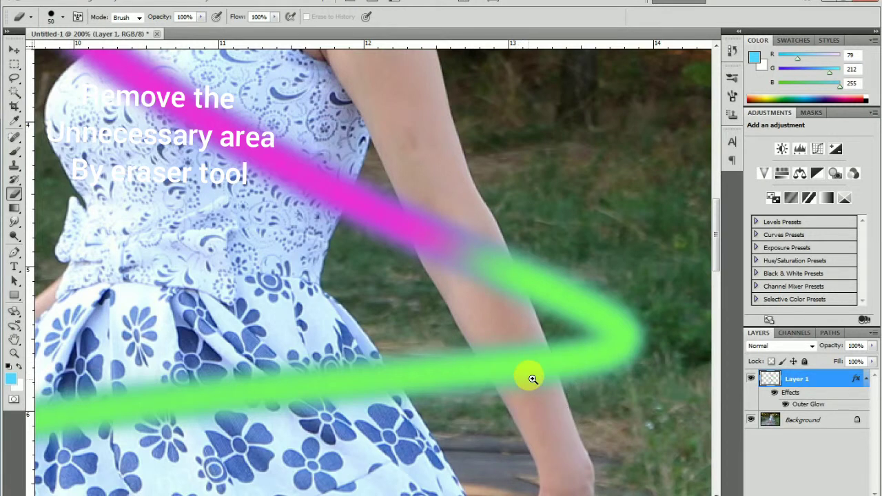
scroll(528, 379, up, 1)
mouse_move(504, 348)
mouse_down()
mouse_move(478, 309)
mouse_move(531, 400)
mouse_move(513, 347)
mouse_up()
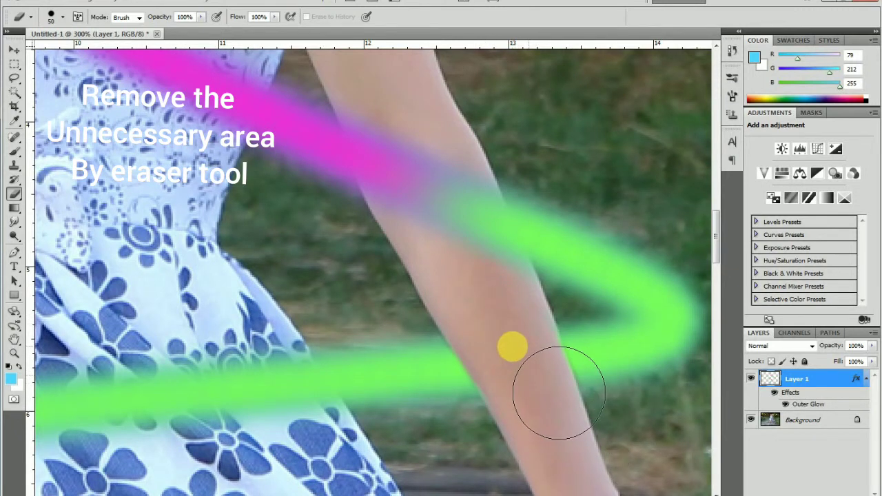
scroll(514, 372, down, 1)
scroll(517, 406, down, 2)
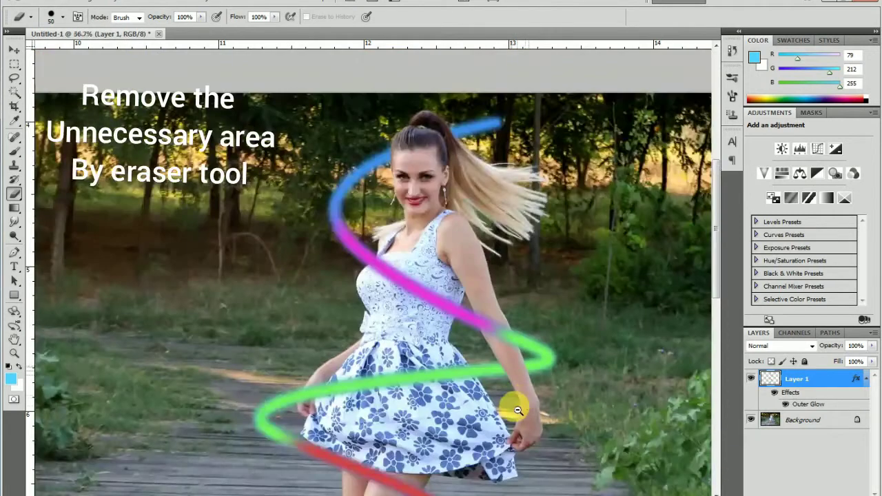
- Zoom in on the legs and erase the ribbon where it crosses the skirt hem
drag(413, 416, 404, 339)
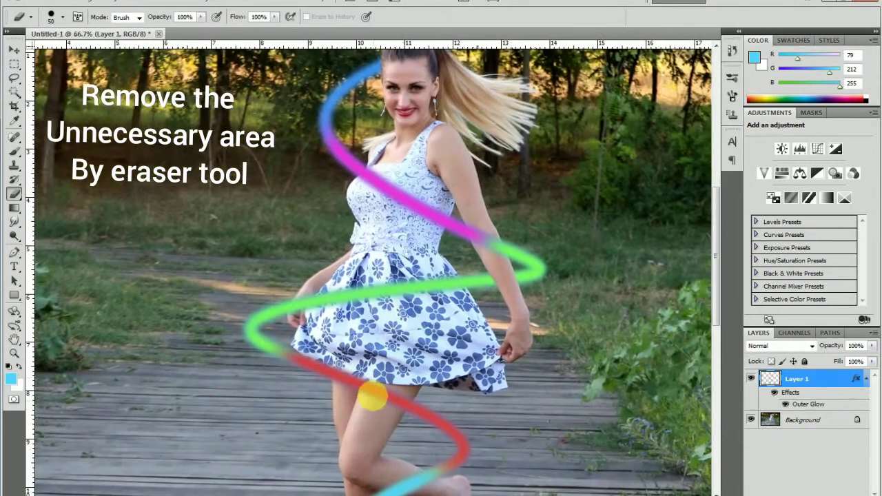
scroll(370, 393, up, 2)
drag(401, 424, 406, 324)
scroll(406, 325, up, 4)
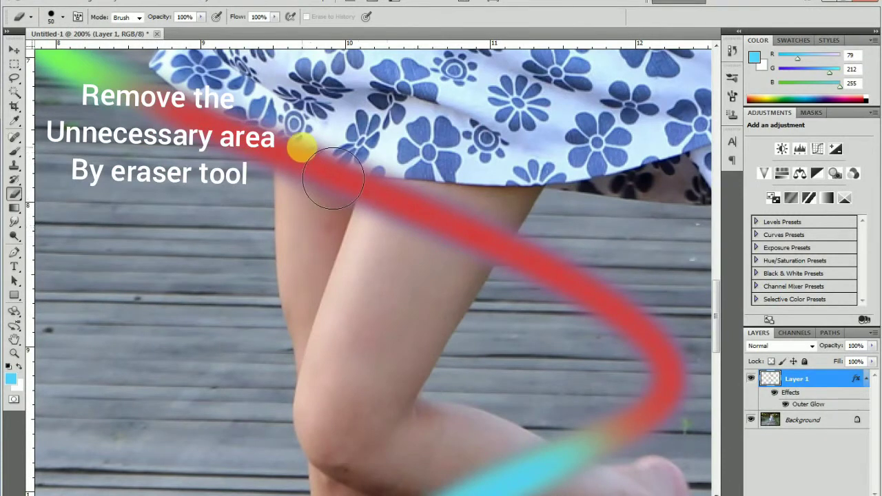
mouse_move(335, 177)
mouse_down()
mouse_move(324, 187)
mouse_move(334, 203)
mouse_move(337, 173)
mouse_move(339, 240)
mouse_move(364, 211)
mouse_move(457, 200)
mouse_move(496, 271)
mouse_move(514, 253)
mouse_move(466, 250)
mouse_move(482, 171)
mouse_up()
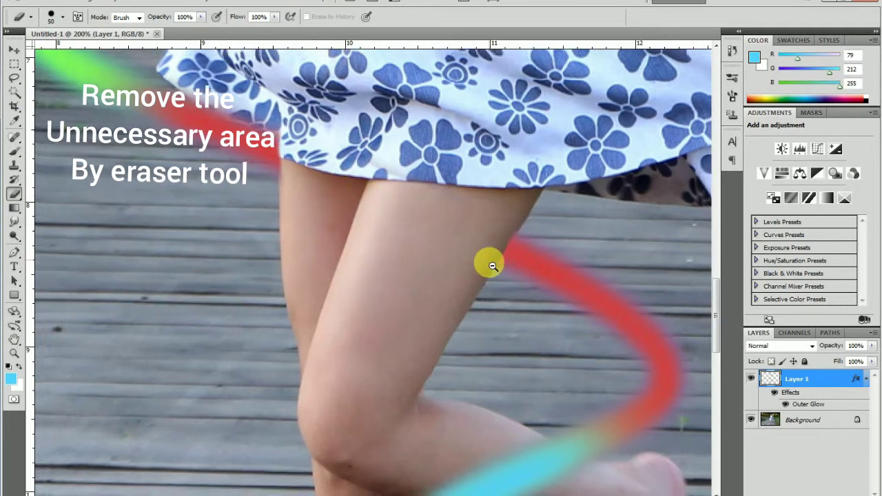
- Erase the blue ribbon over the ankle with a 35 px eraser
alt+click(492, 265)
alt+click(527, 335)
alt+click(535, 364)
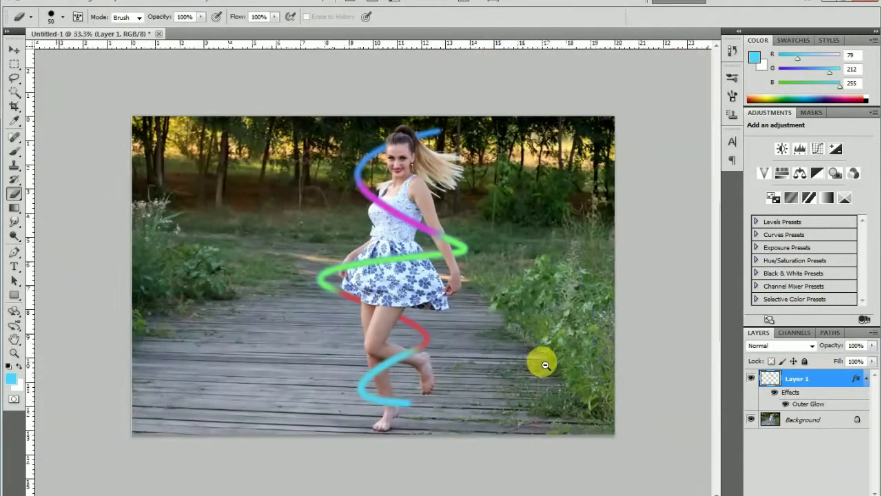
click(444, 417)
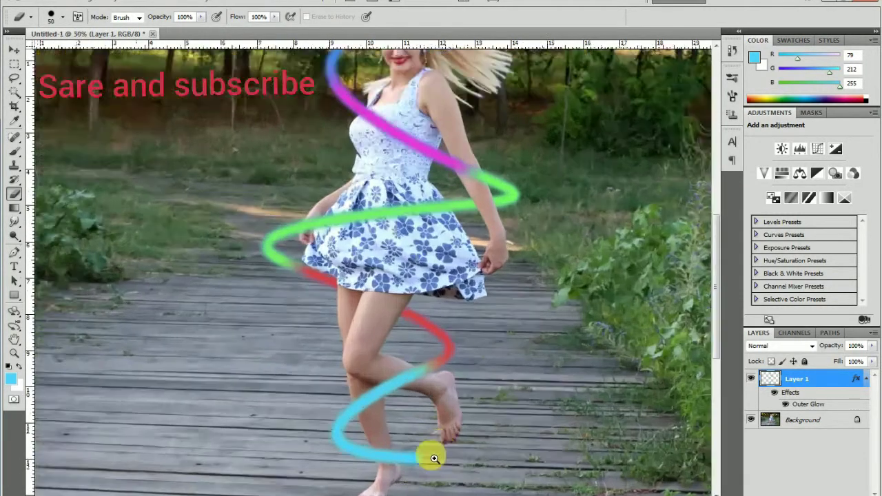
click(434, 458)
drag(390, 469, 396, 356)
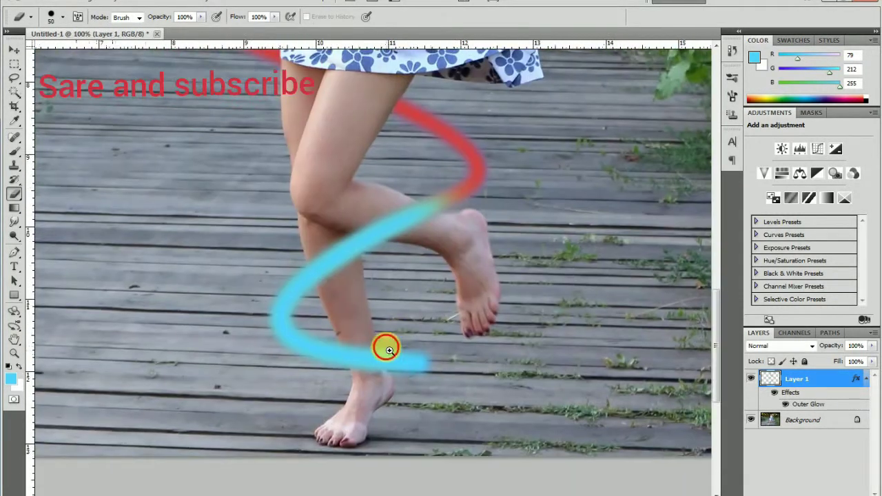
click(387, 350)
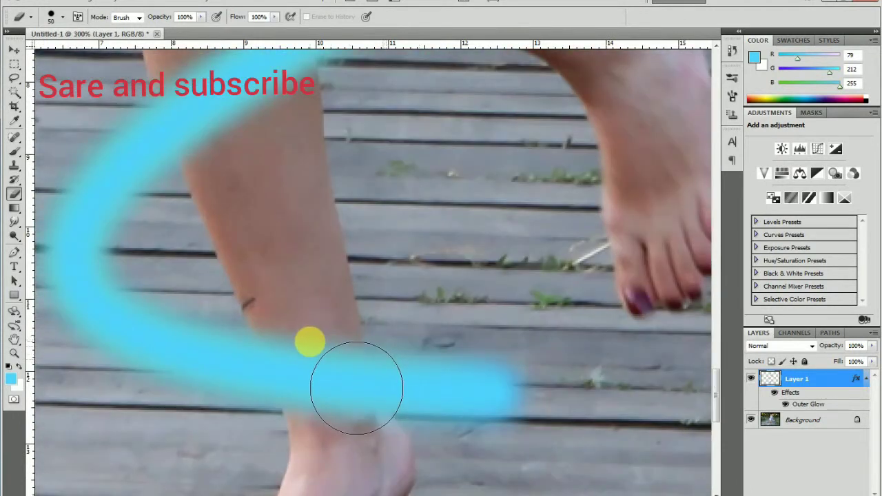
right_click(310, 342)
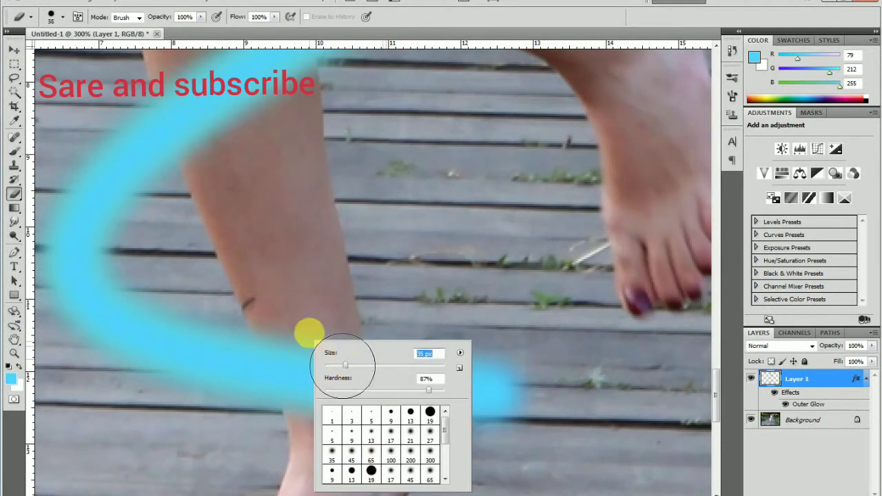
click(304, 330)
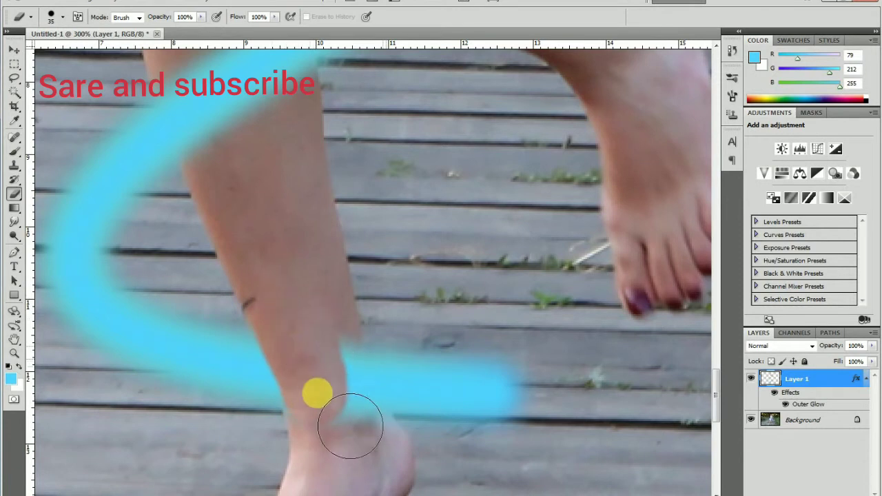
mouse_move(345, 427)
mouse_down()
mouse_move(315, 358)
mouse_move(374, 410)
mouse_move(386, 465)
mouse_move(380, 417)
mouse_move(349, 370)
mouse_move(397, 456)
mouse_up()
- Scroll the view back out and switch to the Move tool
scroll(399, 368, down, 2)
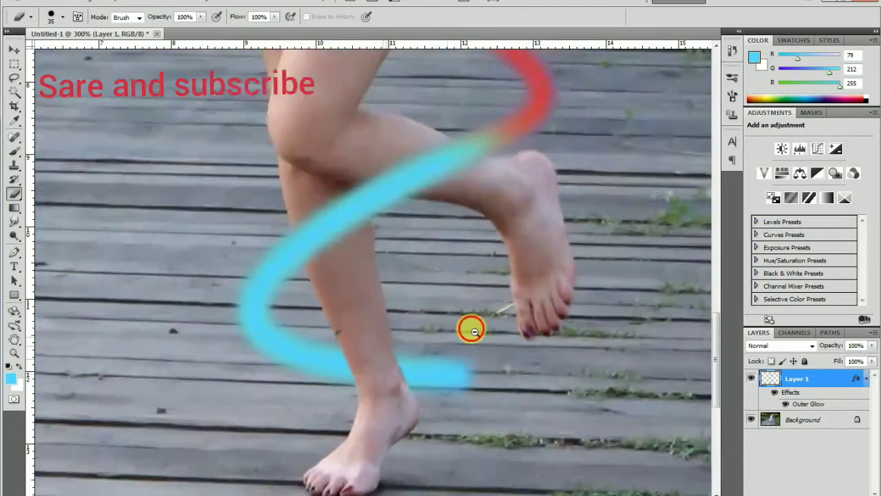
scroll(469, 328, down, 1)
scroll(473, 324, down, 1)
scroll(478, 331, down, 2)
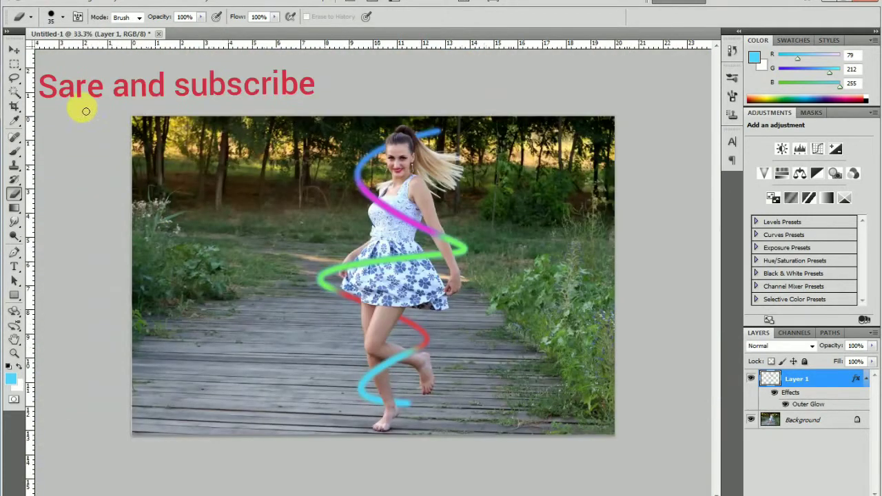
click(15, 51)
scroll(543, 281, up, 1)
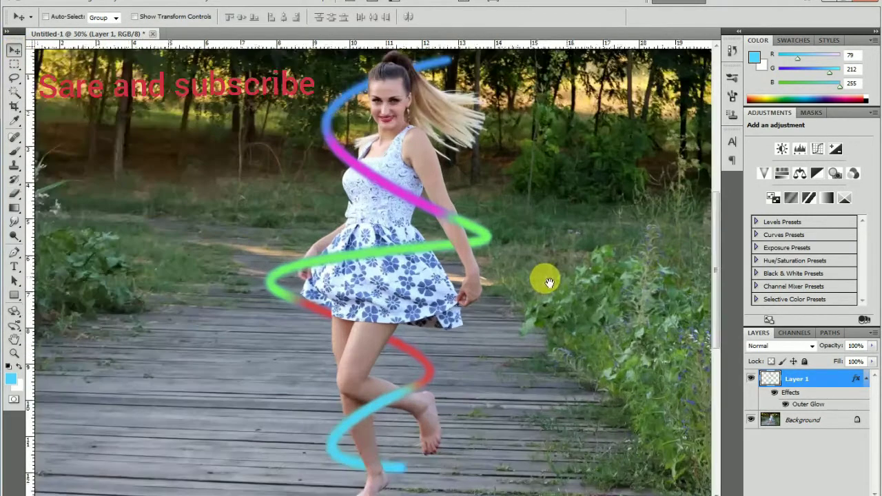
scroll(546, 284, down, 1)
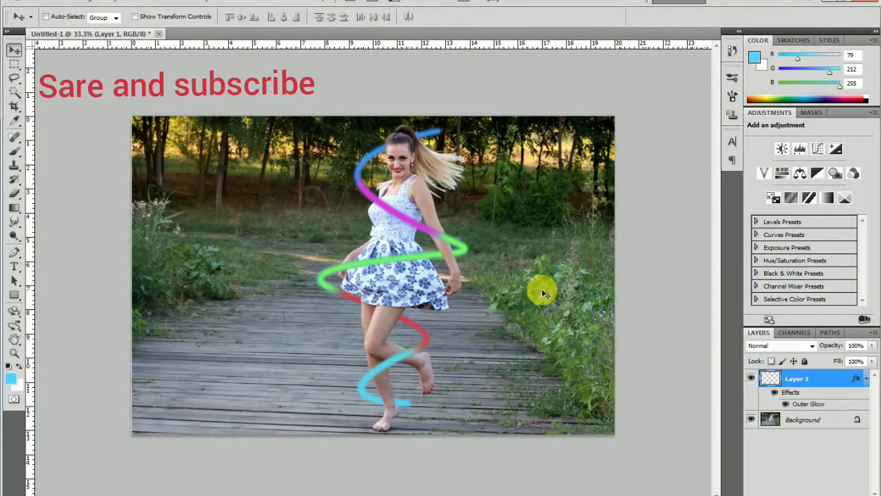
click(114, 2)
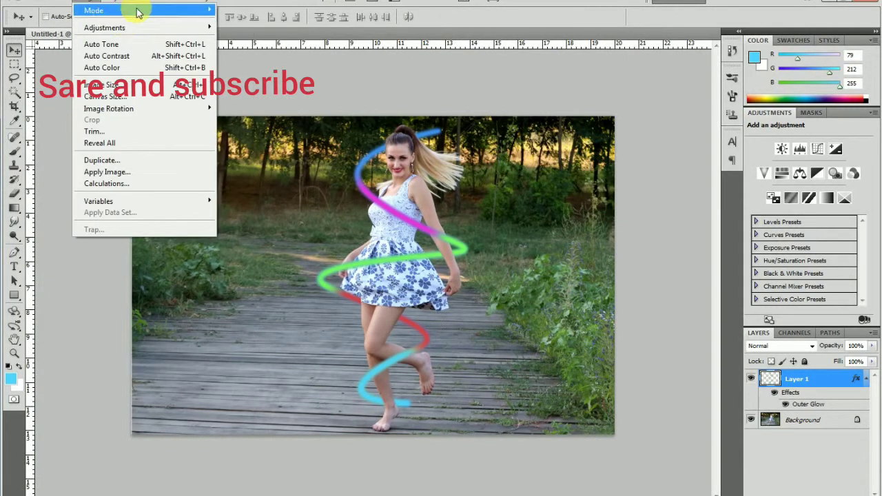
mouse_move(104, 28)
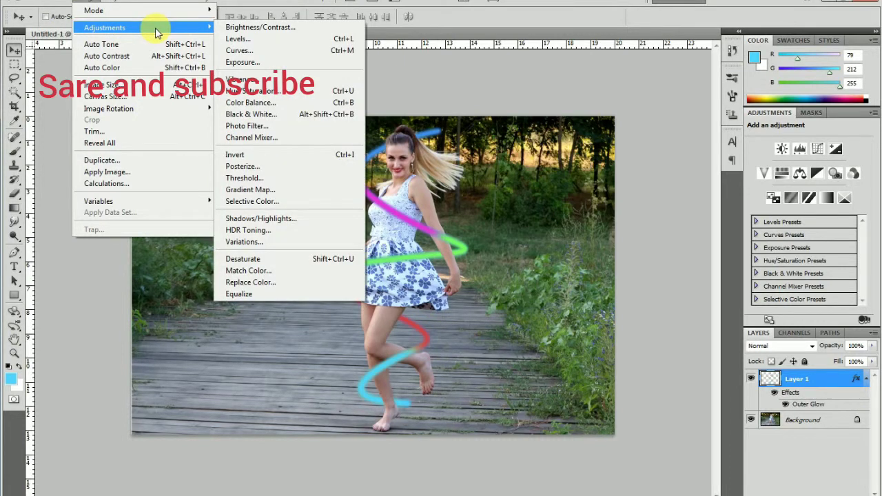
- Raise the curve's midpoint slightly to lift the ribbon layer's midtones with Curves
click(237, 51)
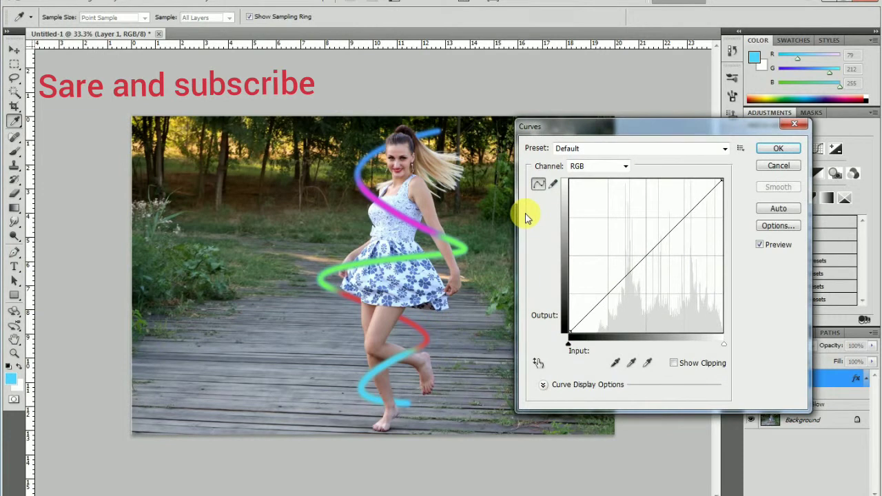
mouse_move(643, 272)
mouse_down()
mouse_move(599, 238)
mouse_move(665, 291)
mouse_move(635, 256)
mouse_up()
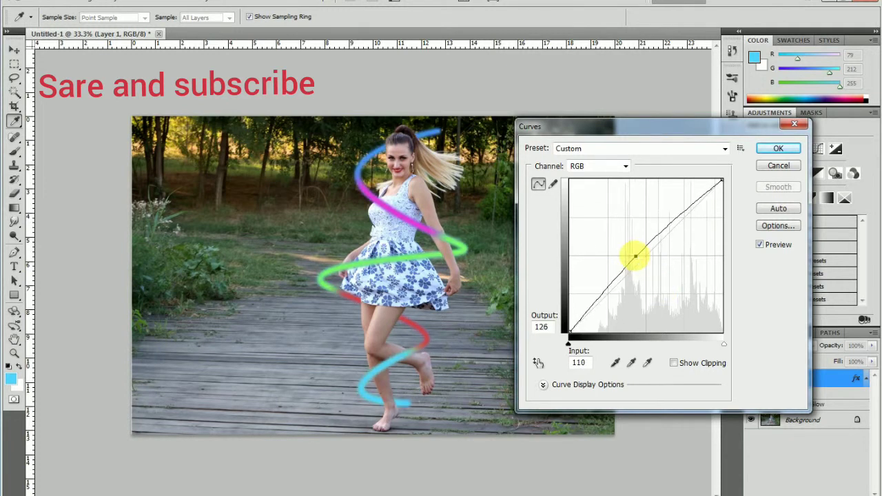
click(779, 151)
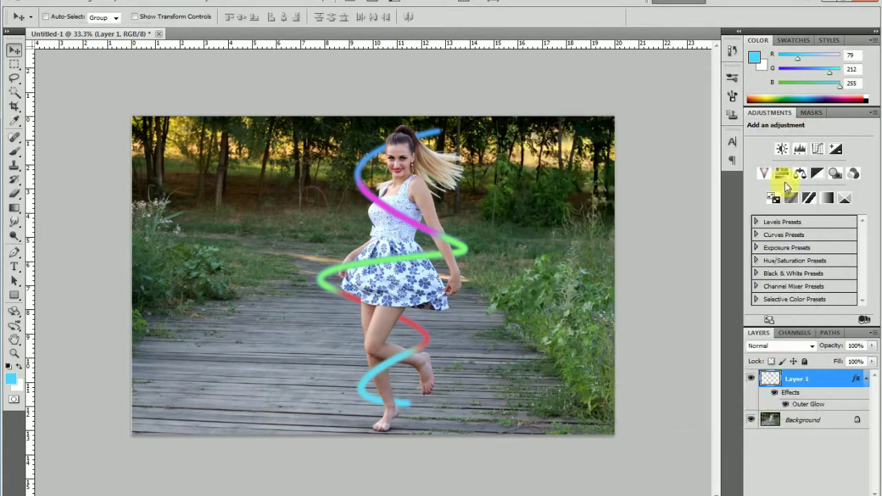
click(102, 7)
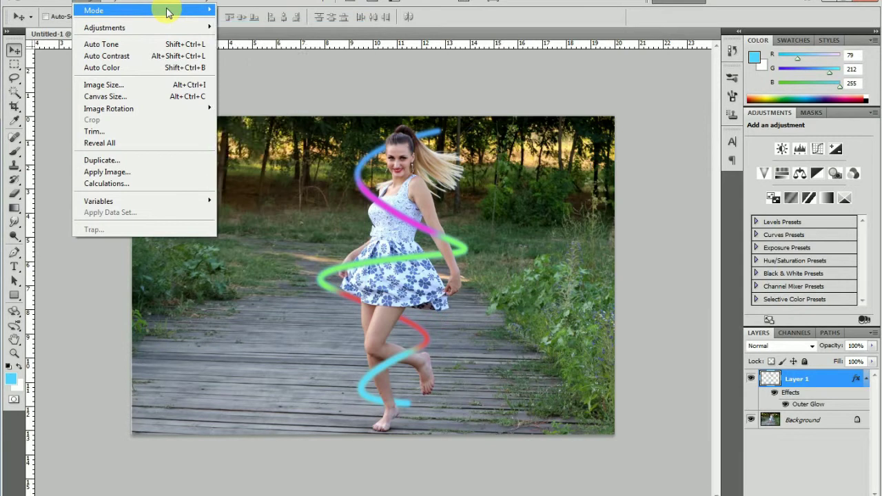
- Apply Hue/Saturation to the ribbon layer with Hue +178 and Saturation +32
mouse_move(105, 28)
click(277, 91)
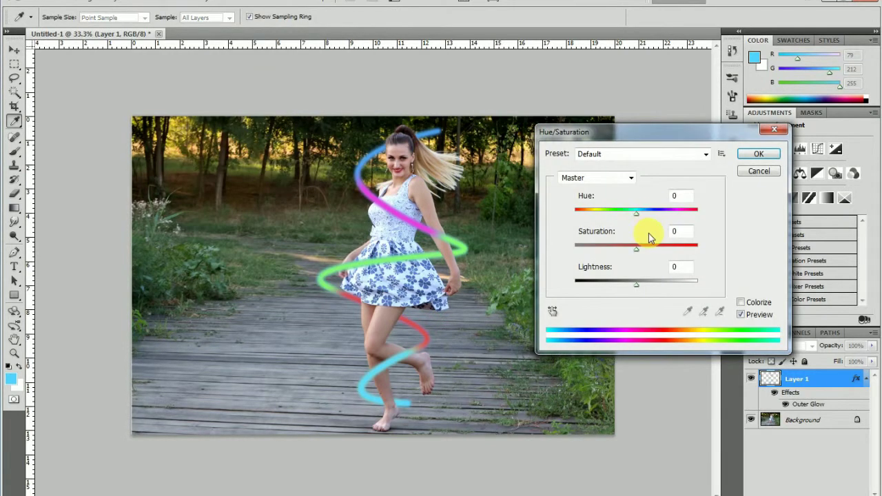
drag(636, 212, 698, 212)
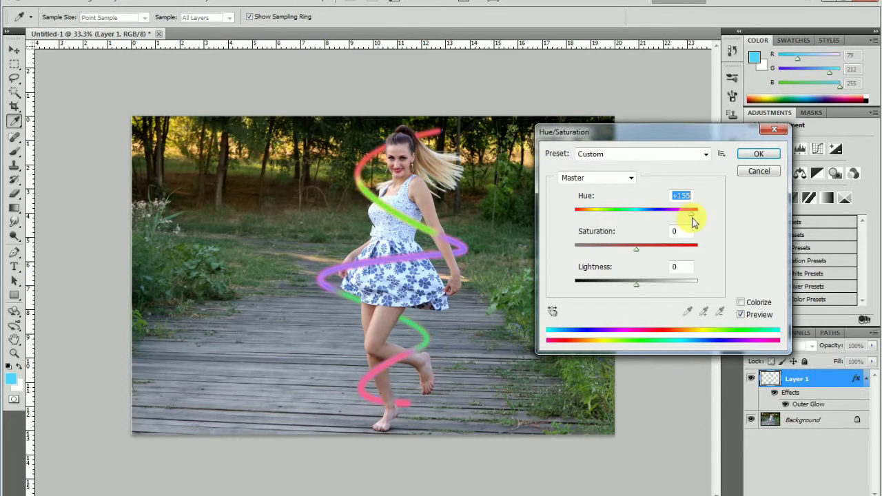
mouse_move(700, 222)
mouse_down()
mouse_move(590, 205)
mouse_move(693, 232)
mouse_up()
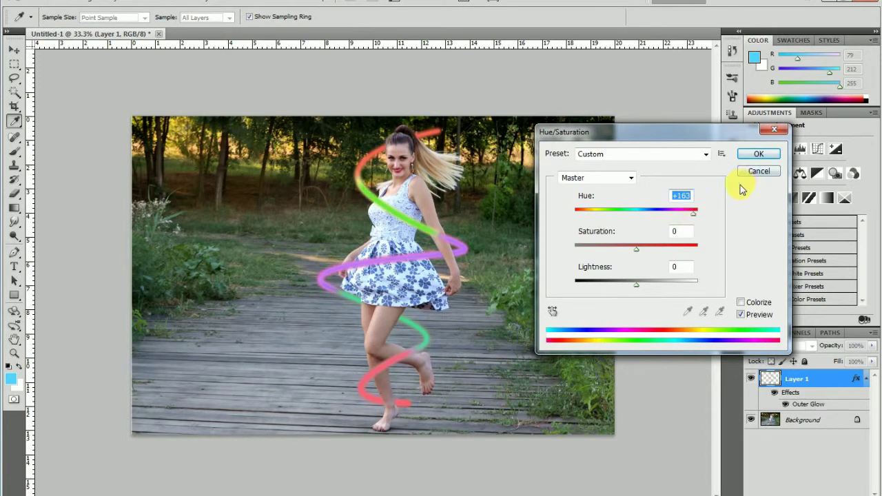
mouse_move(693, 213)
mouse_down()
mouse_move(712, 220)
mouse_move(697, 215)
mouse_up()
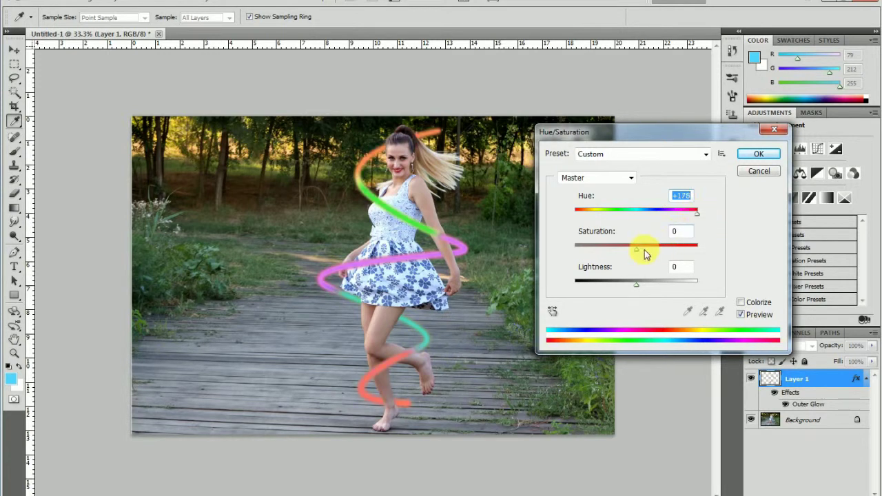
mouse_move(640, 255)
mouse_down()
mouse_move(682, 256)
mouse_move(645, 255)
mouse_up()
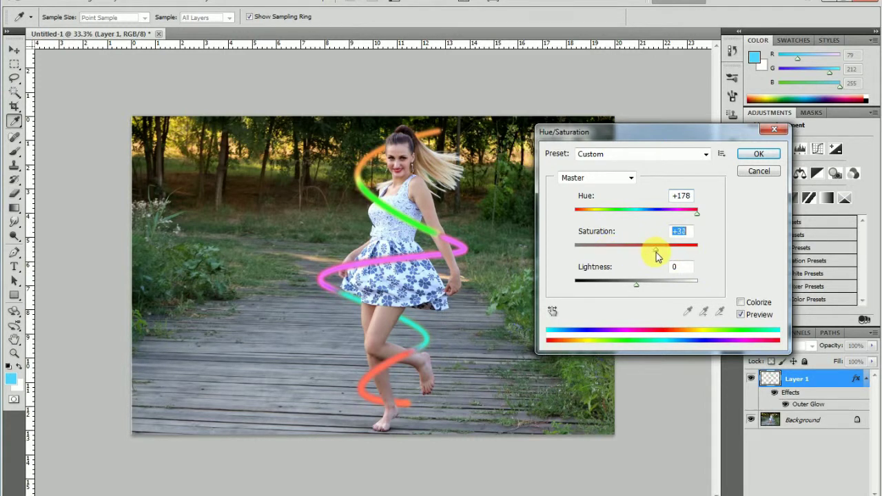
click(759, 153)
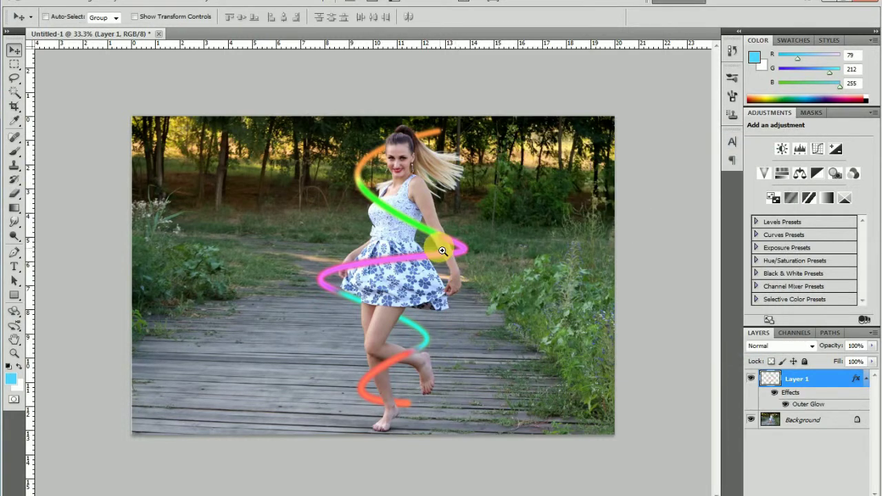
- Preview the photo at 33.3% and pick the Background layer from the canvas right-click list
key(ctrl+plus)
alt+click(487, 272)
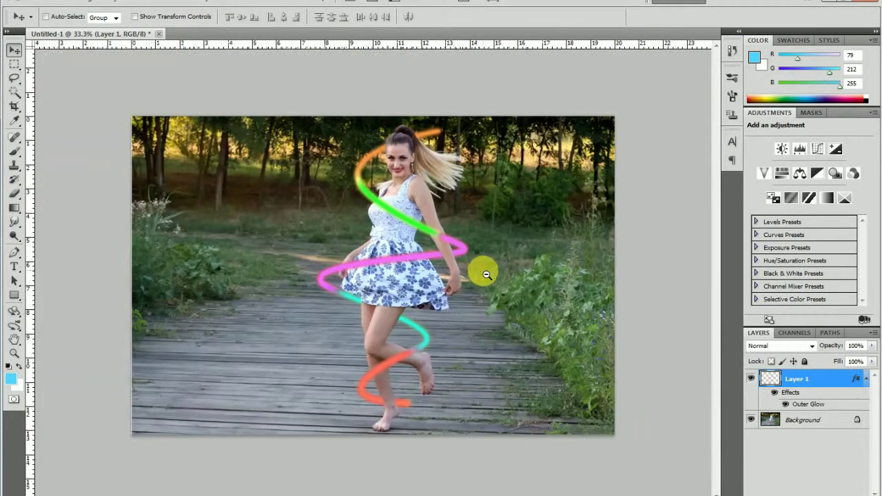
alt+click(500, 341)
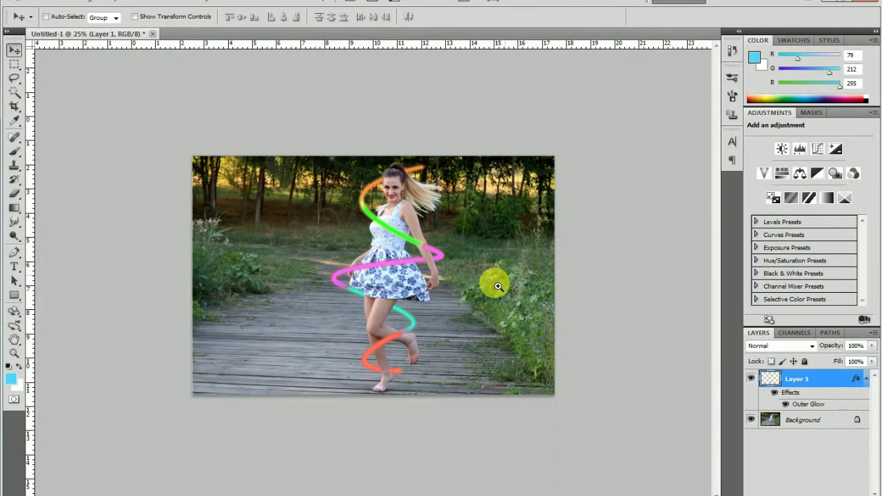
click(495, 268)
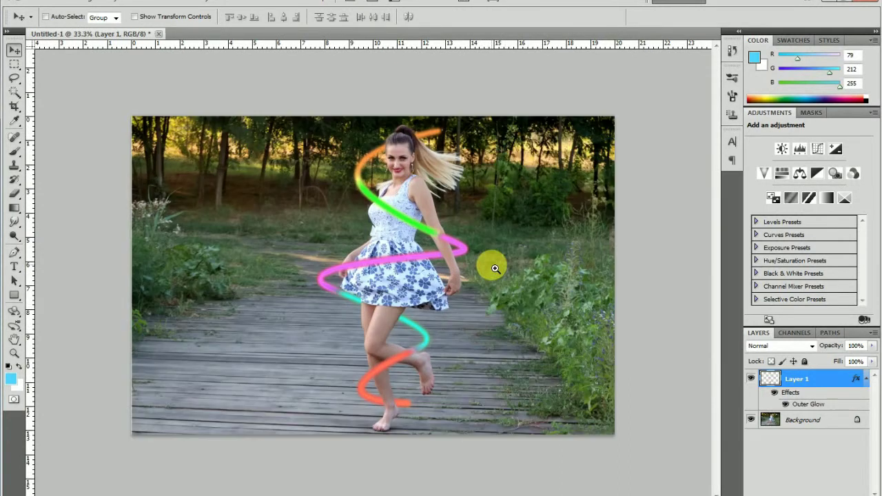
right_click(548, 234)
click(576, 240)
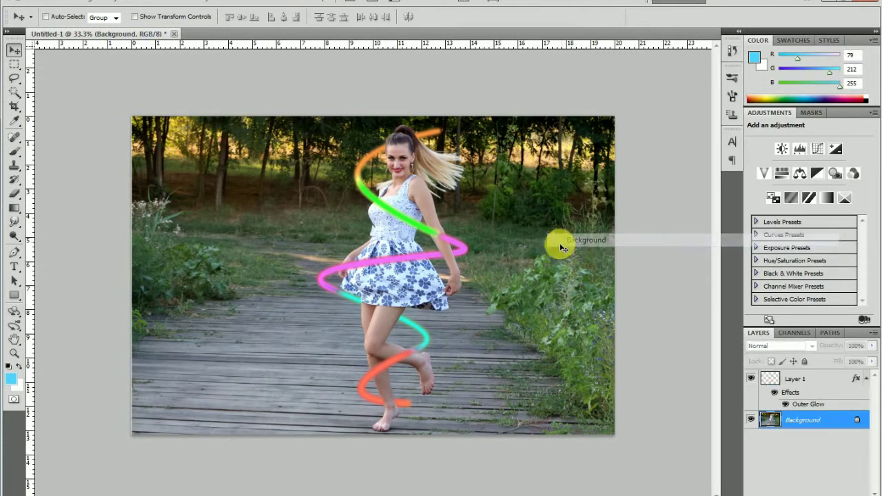
click(146, 2)
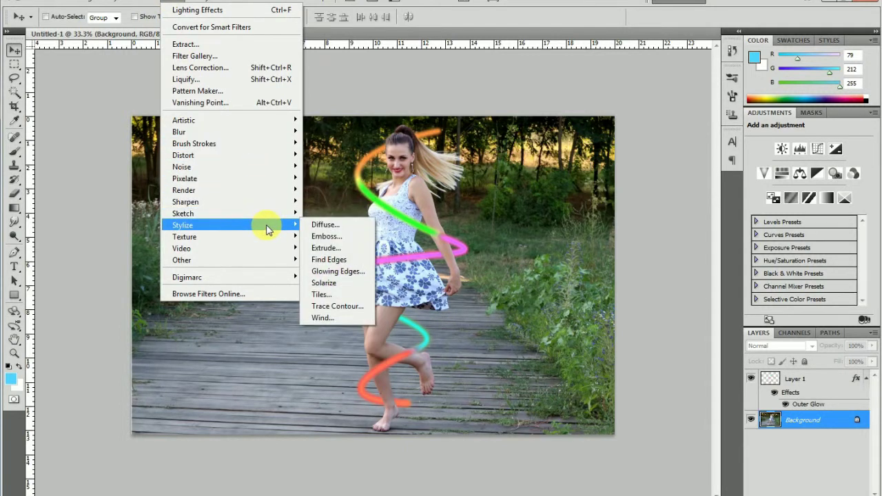
mouse_move(184, 190)
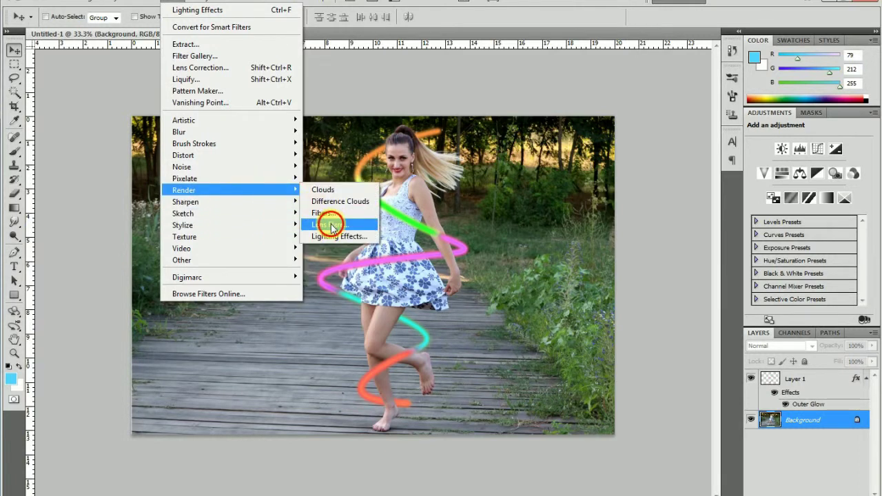
- Add a Lens Flare centred toward the photo's upper right
click(332, 226)
drag(457, 88, 627, 104)
mouse_move(551, 171)
mouse_down()
mouse_move(558, 196)
mouse_move(562, 176)
mouse_up()
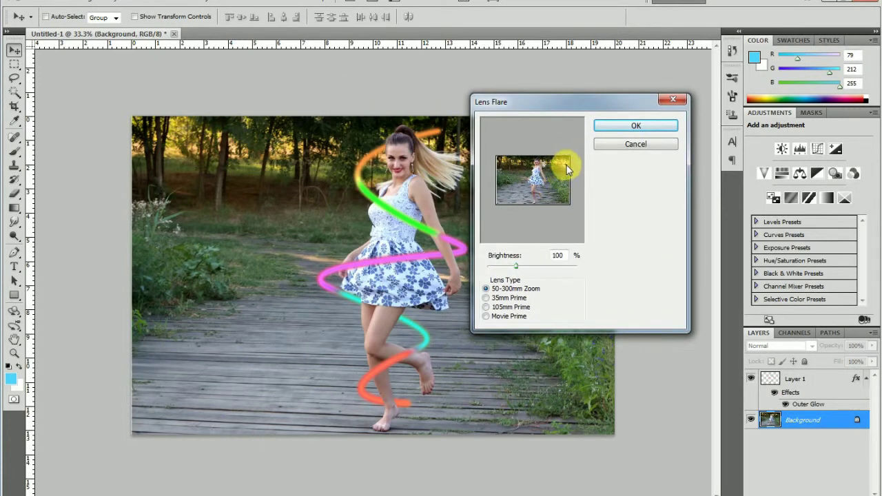
click(548, 162)
click(634, 125)
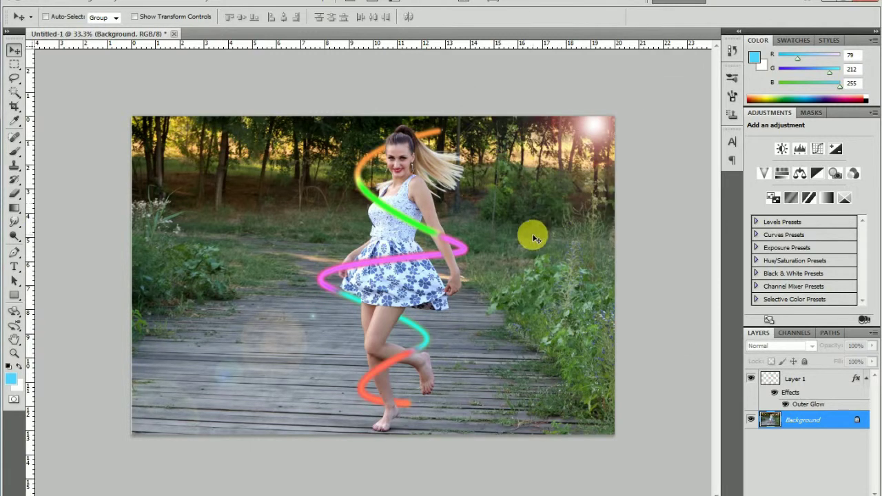
- Check the flare up close, then bend the Background's curve upward via Ctrl+M
ctrl+click(513, 247)
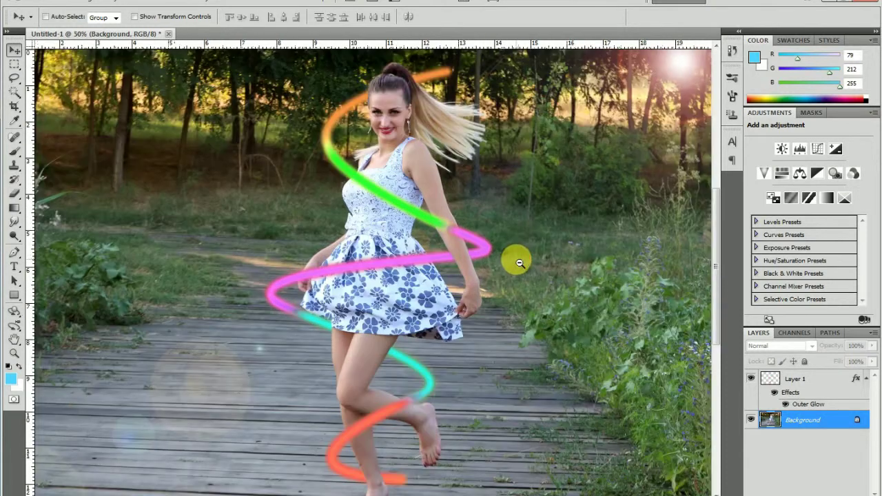
ctrl+alt+click(540, 251)
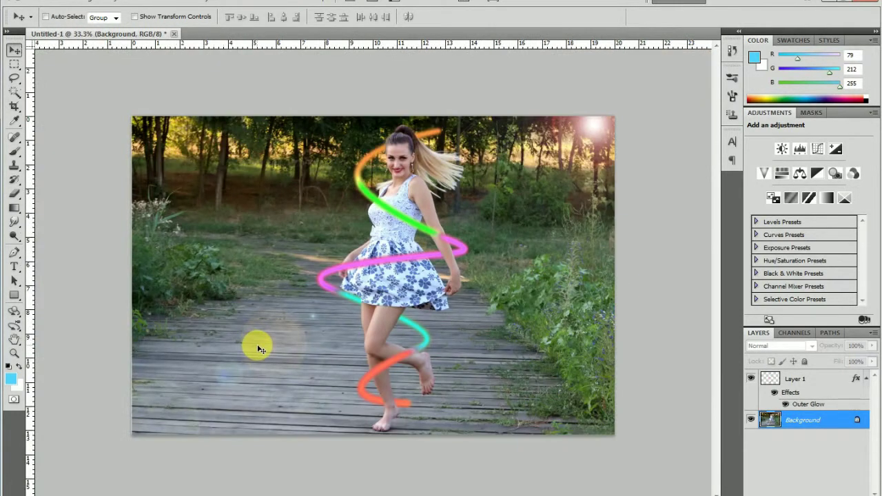
key(ctrl+m)
mouse_move(623, 279)
mouse_down()
mouse_move(624, 262)
mouse_move(646, 271)
mouse_up()
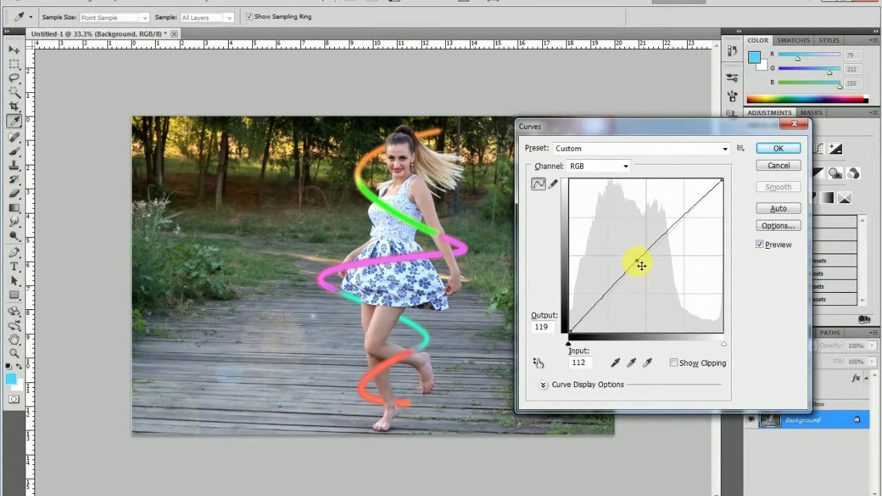
- Cancel the Curves adjustment and zoom in and out to review the flared photo
click(778, 167)
key(ctrl+minus)
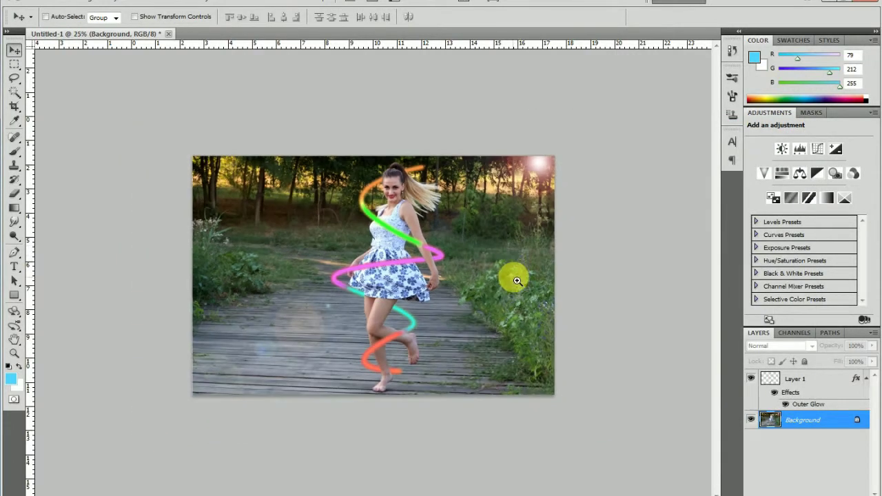
key(ctrl+plus)
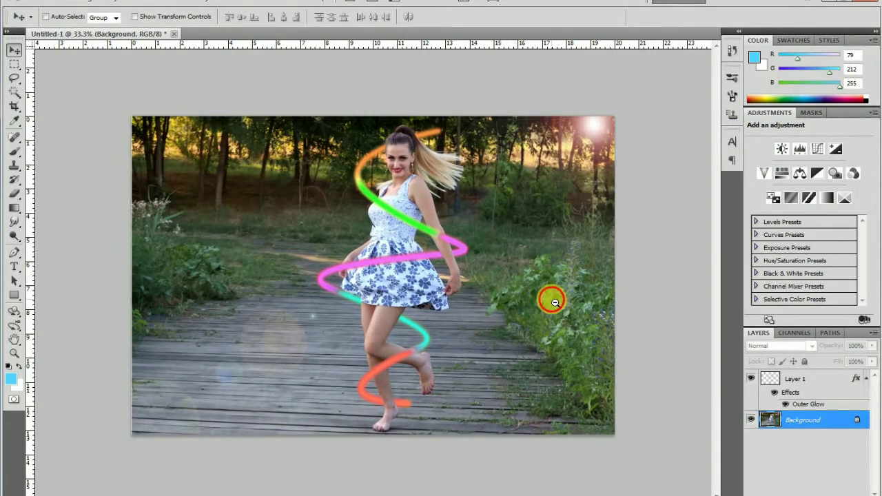
ctrl+alt+click(552, 303)
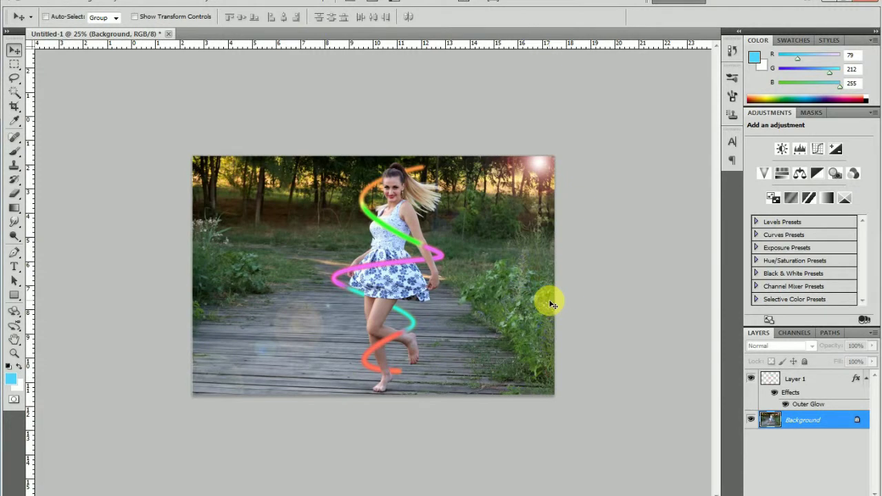
key(ctrl+plus)
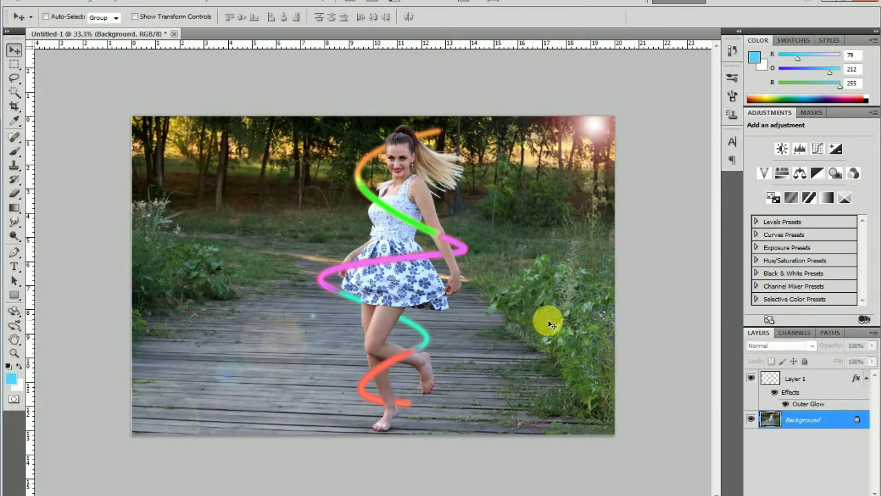
ctrl+click(446, 279)
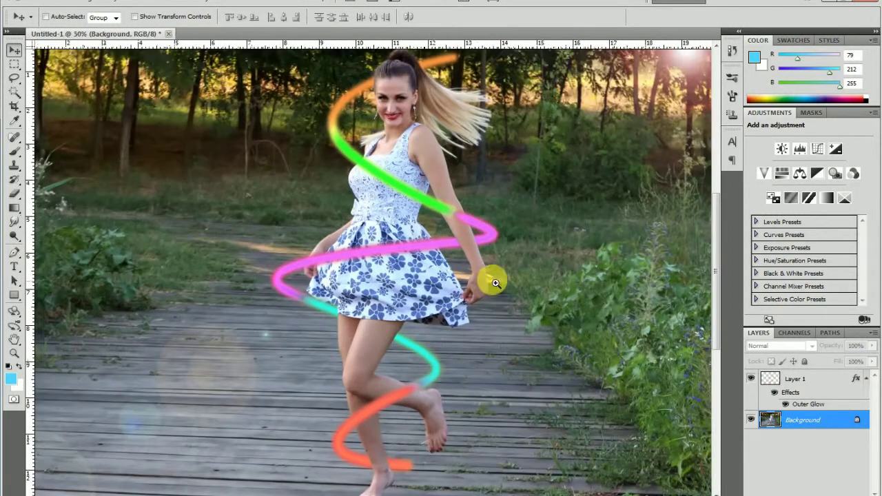
alt+click(501, 282)
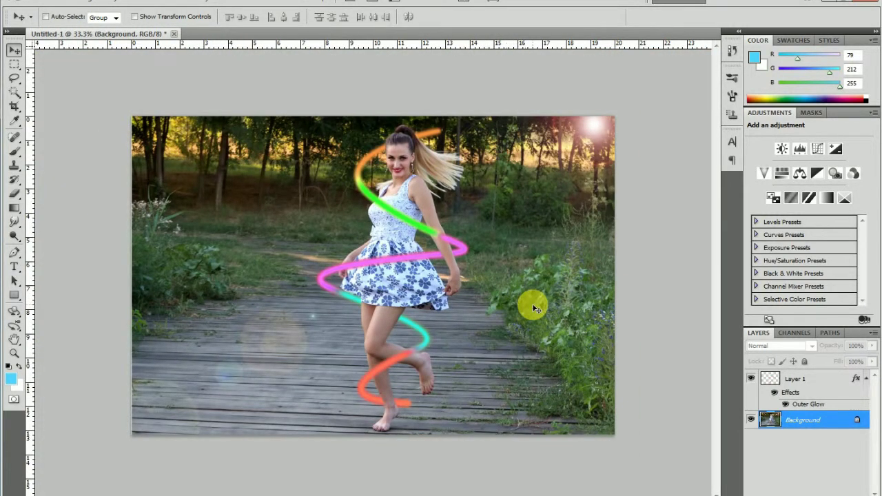
- Give Layer 1 an Outer Glow at 70% opacity with a larger size
click(787, 377)
right_click(780, 492)
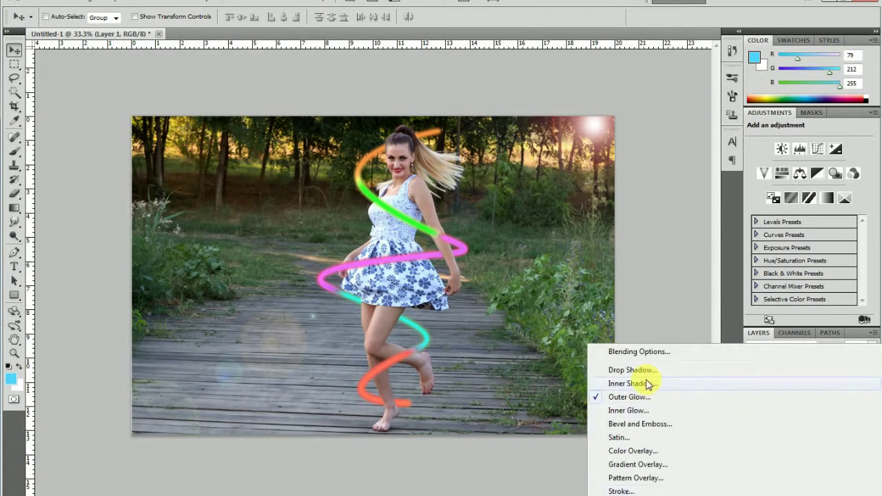
click(646, 396)
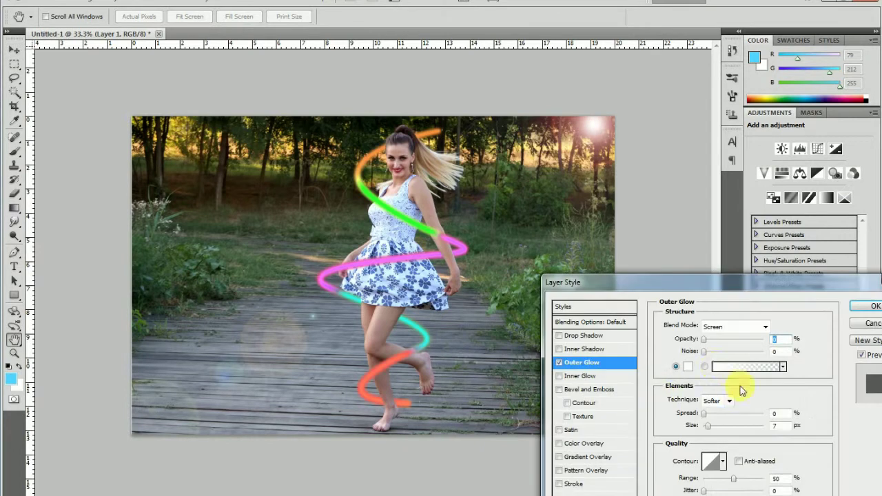
drag(706, 352, 782, 363)
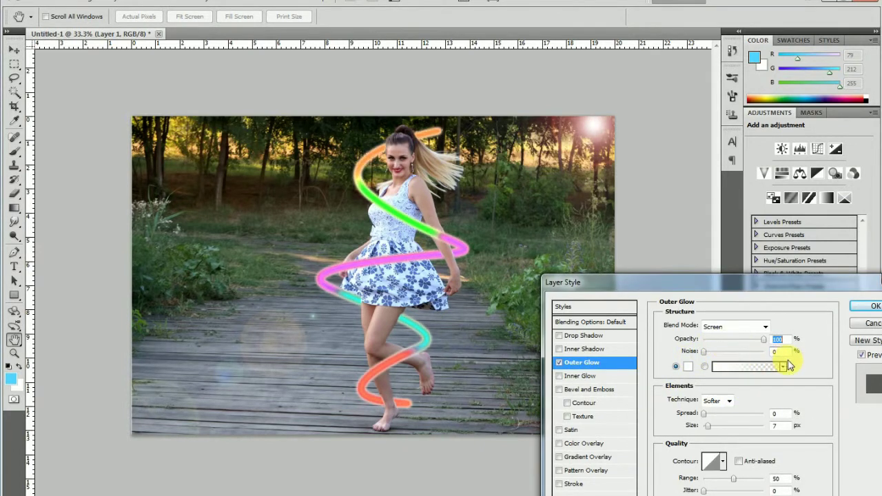
drag(787, 365, 748, 363)
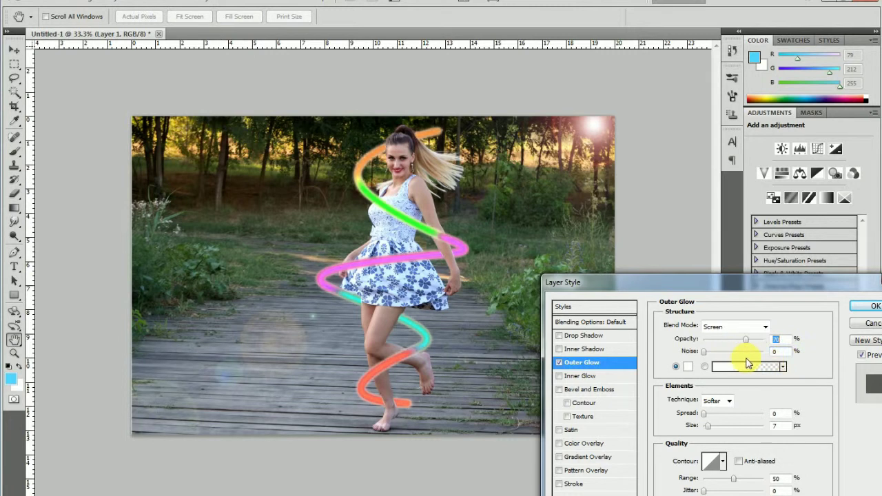
mouse_move(714, 429)
mouse_down()
mouse_move(729, 431)
mouse_move(706, 428)
mouse_move(717, 431)
mouse_move(709, 415)
mouse_move(694, 421)
mouse_move(714, 429)
mouse_up()
- Set the outer glow colour to reddish af4e47 and apply the style
click(689, 366)
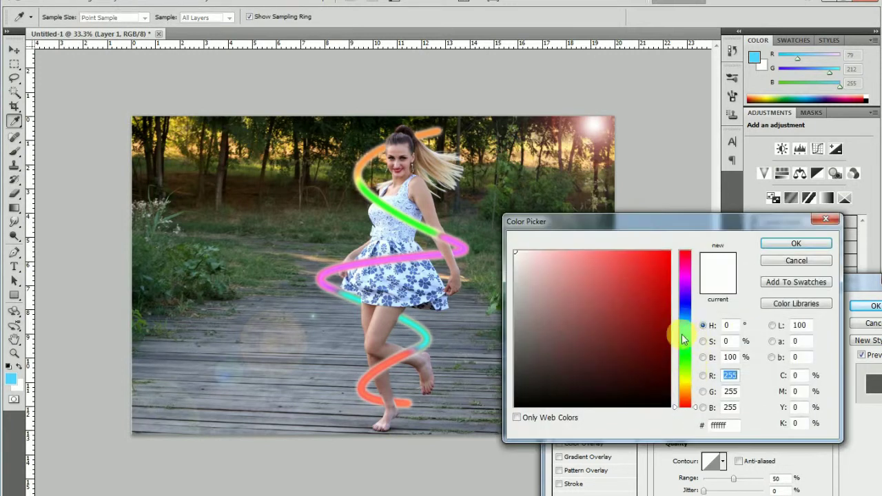
click(686, 317)
mouse_move(634, 288)
mouse_down()
mouse_move(633, 252)
mouse_move(669, 250)
mouse_up()
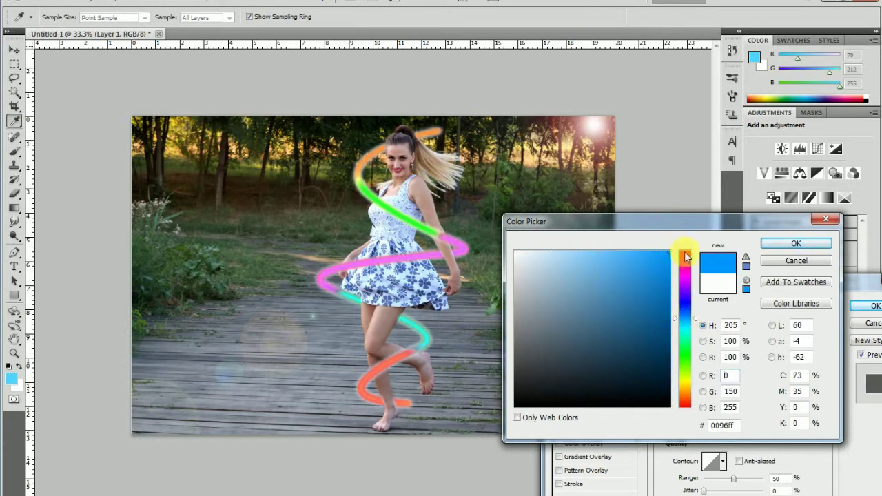
mouse_move(599, 296)
mouse_down()
mouse_move(598, 312)
mouse_move(590, 275)
mouse_move(591, 291)
mouse_move(611, 304)
mouse_up()
click(686, 404)
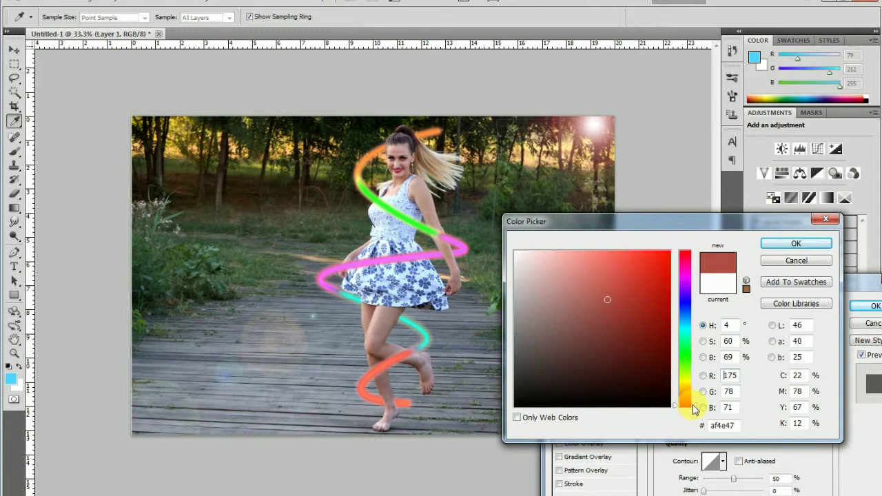
click(792, 245)
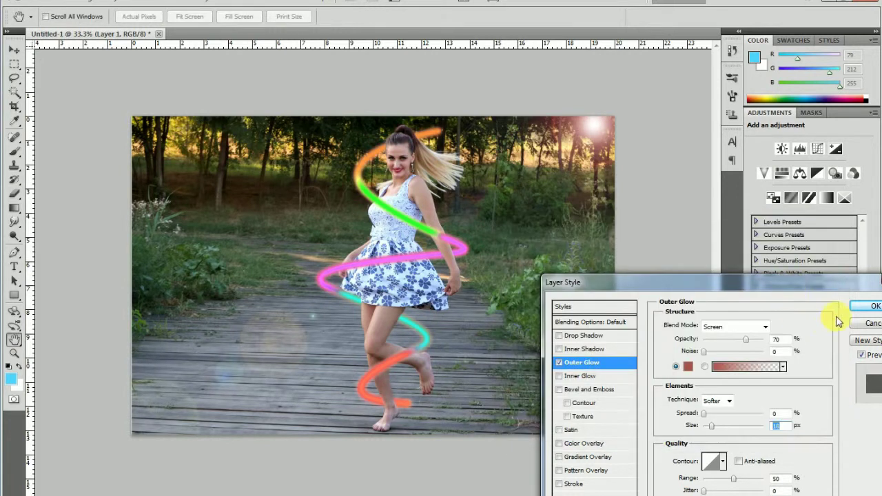
click(866, 305)
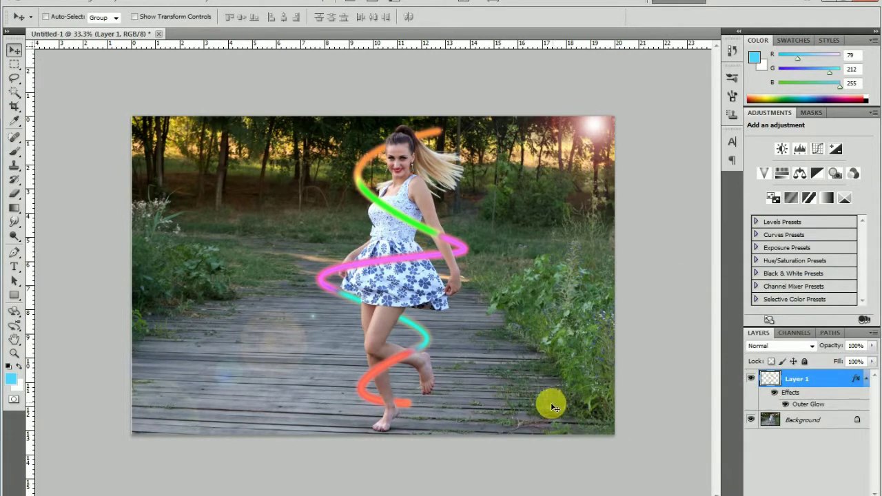
alt+click(506, 336)
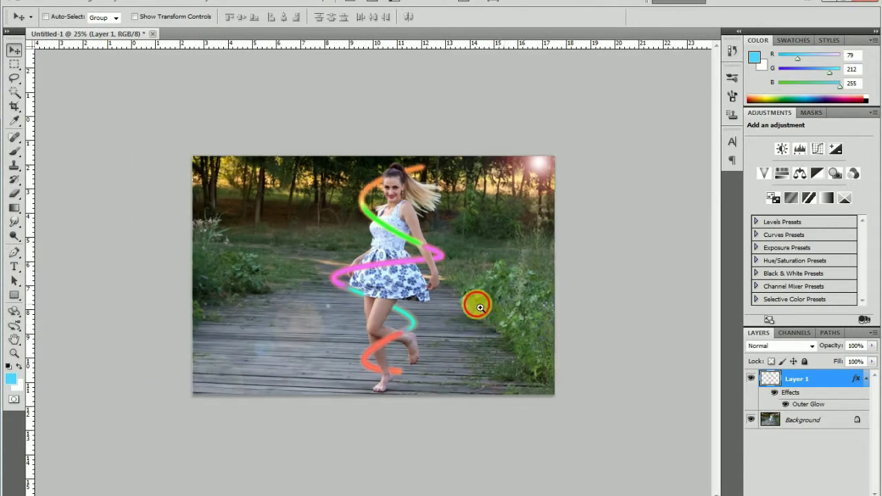
ctrl+click(473, 301)
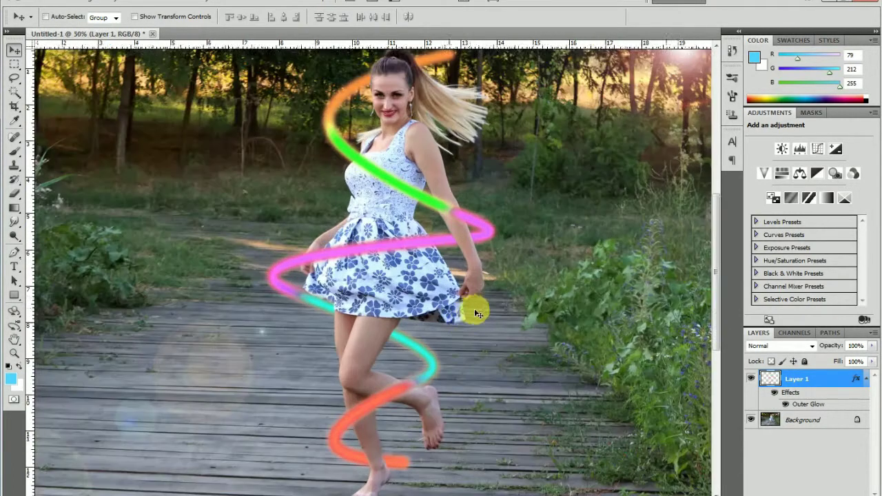
ctrl+click(465, 295)
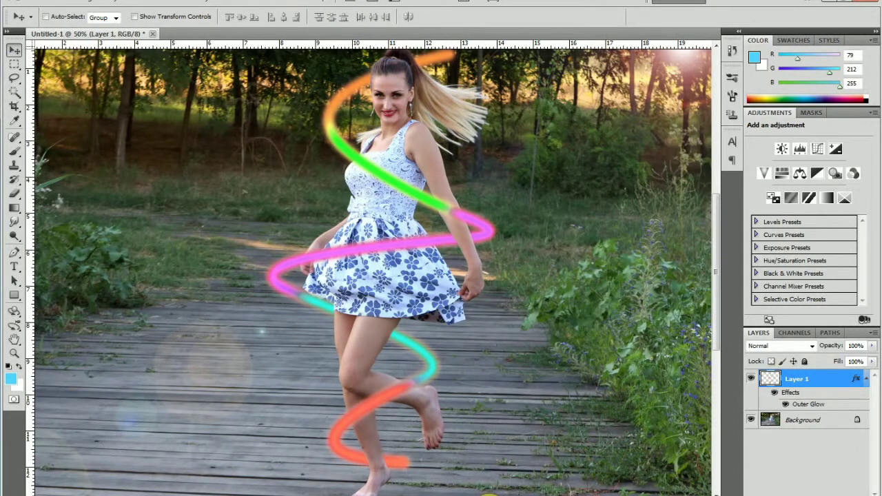
ctrl+alt+click(455, 369)
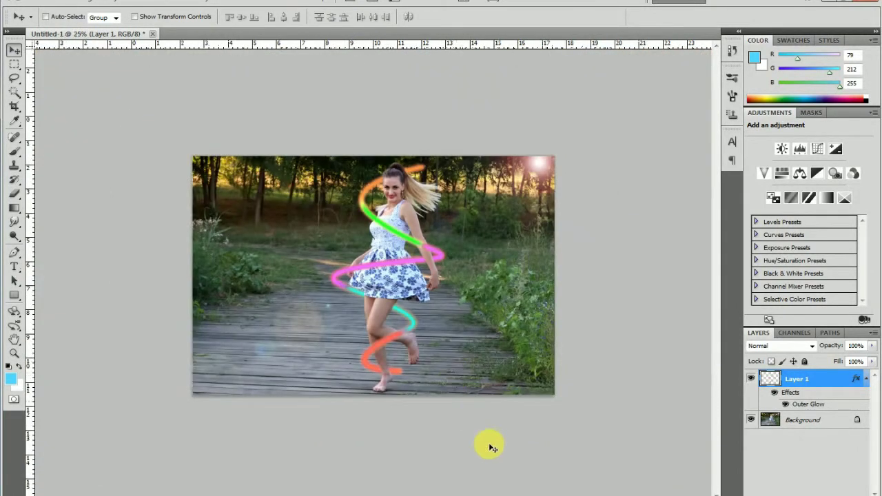